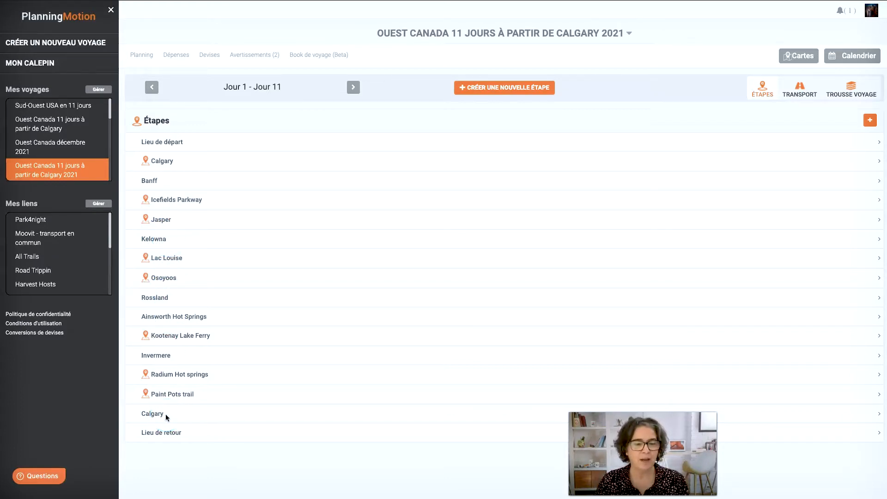
- Open the Rossland stage, and add Hébergements to the categories shown in the trip calendar
click(163, 301)
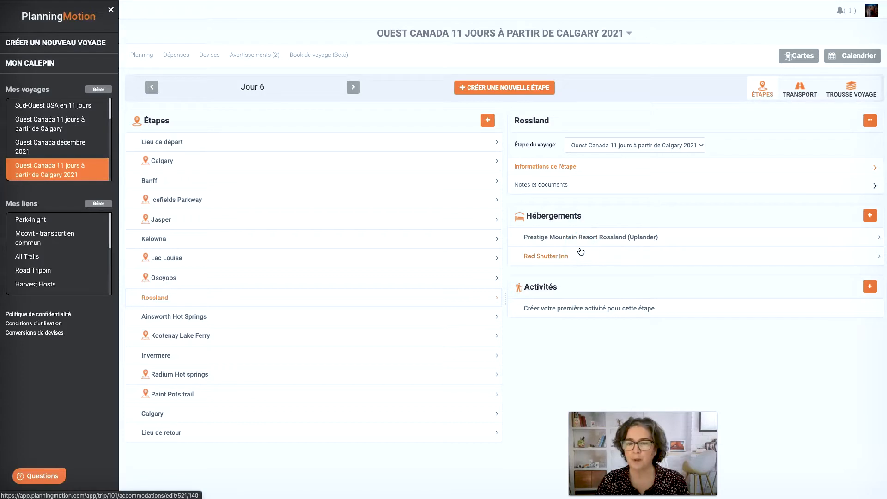
click(851, 55)
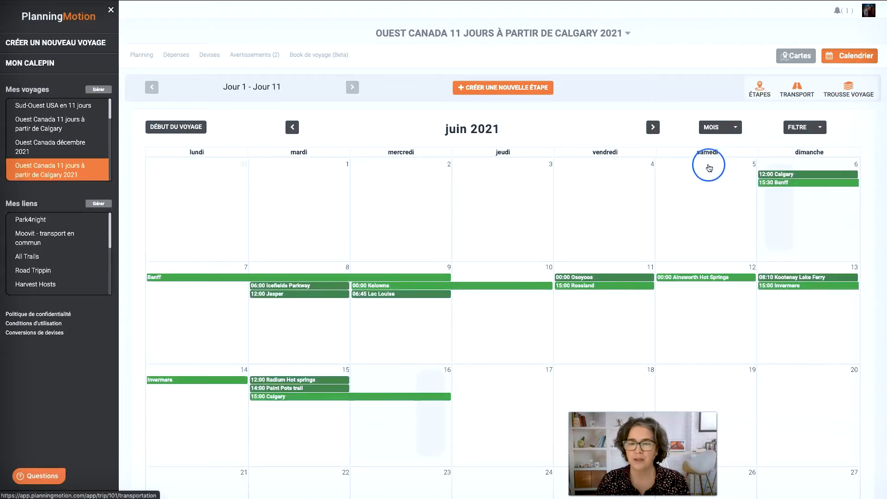
click(819, 129)
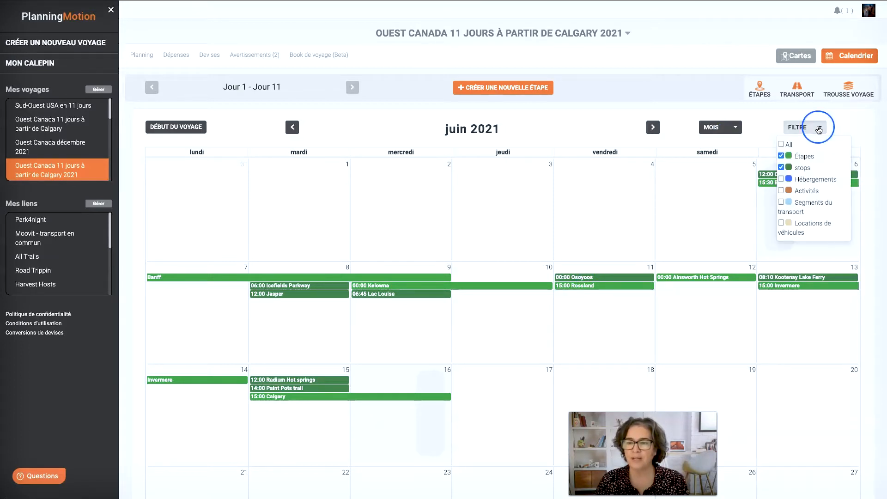
click(781, 180)
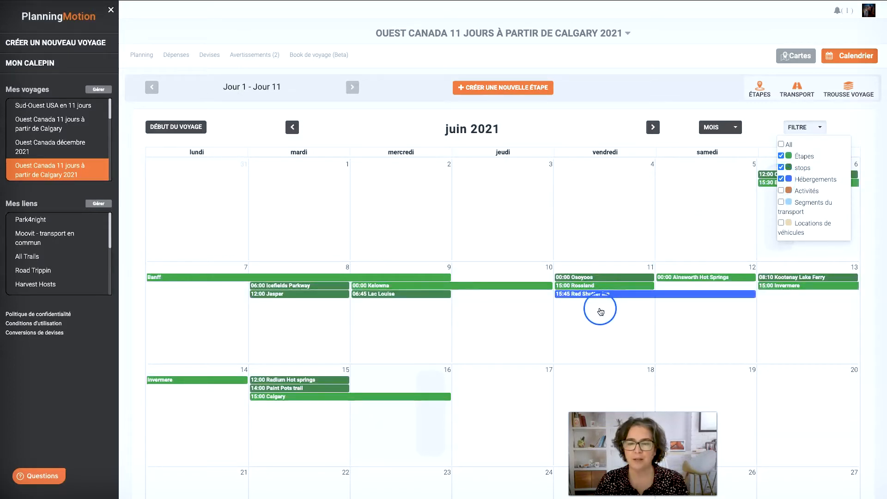
click(634, 95)
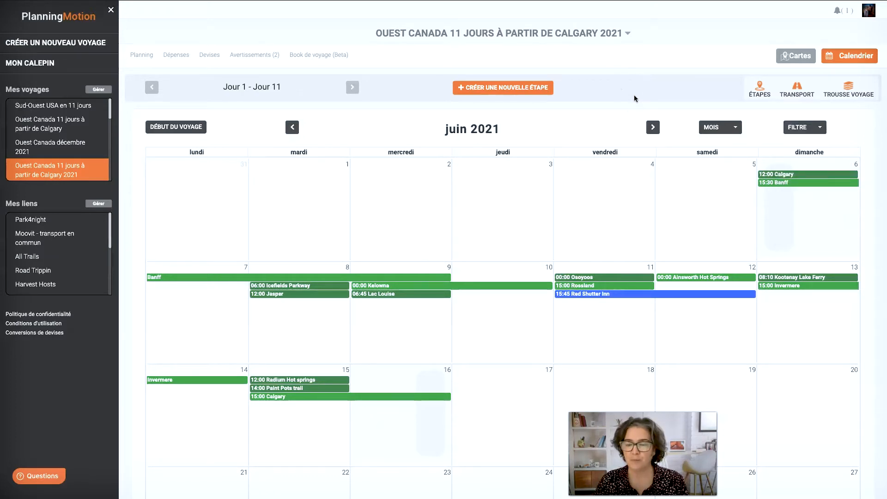
- Examine the reservation details of the Red Shutter Inn in the Rossland stage
click(760, 89)
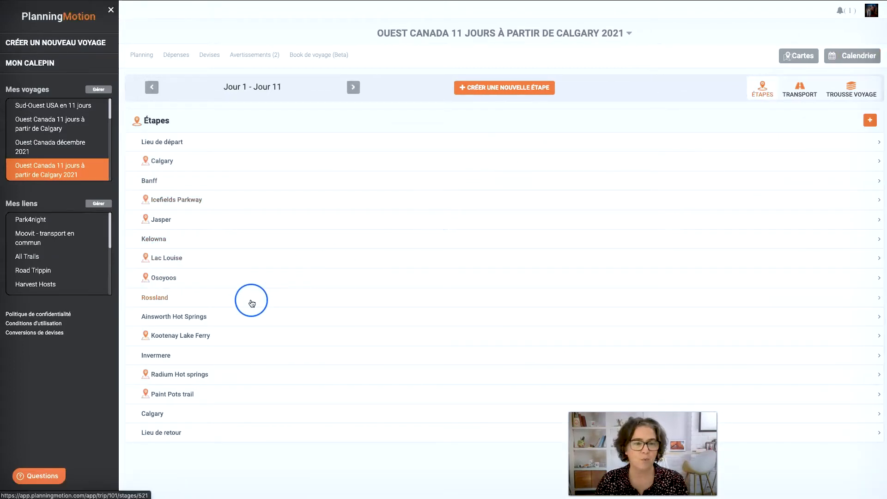
click(230, 302)
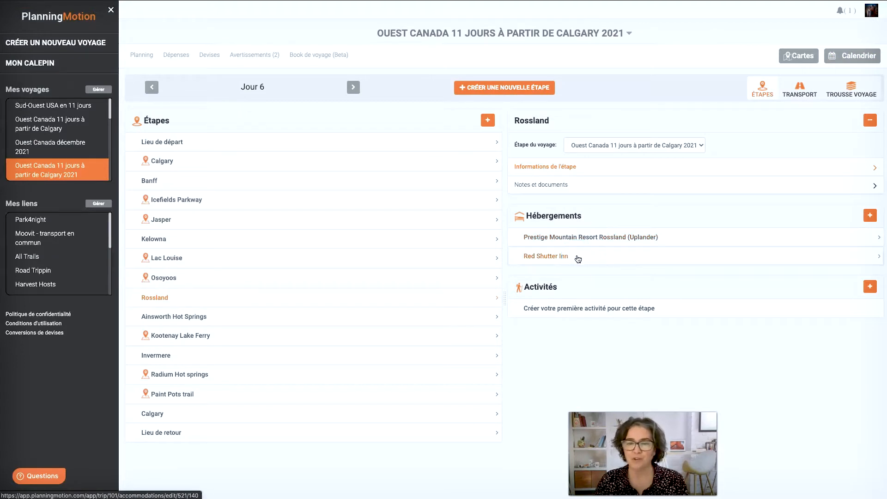
click(578, 258)
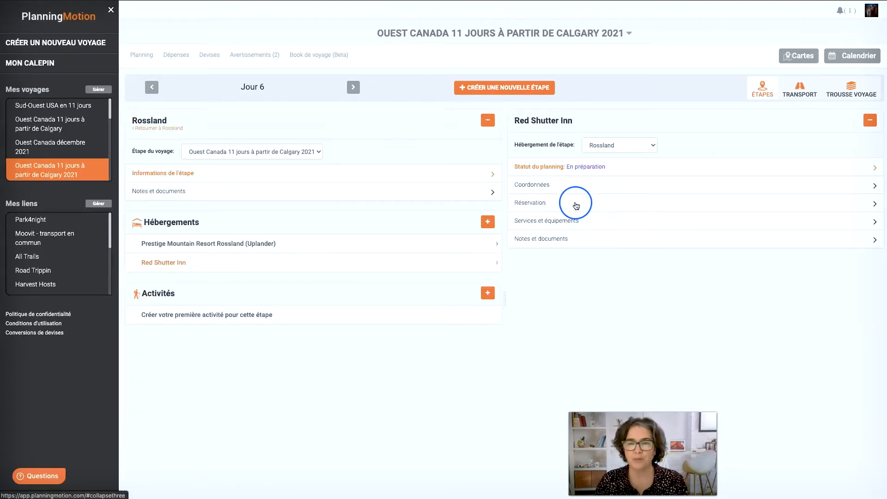
click(576, 204)
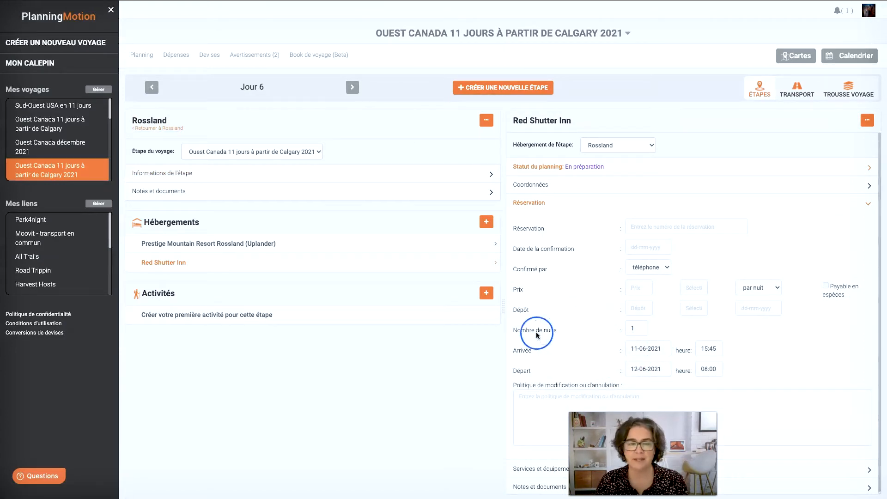
- Set the Prestige Mountain Resort Rossland reservation to 1 night, arriving 11-06-2021 at 15:45 and departing 12-06-2021 at 08:00
click(384, 250)
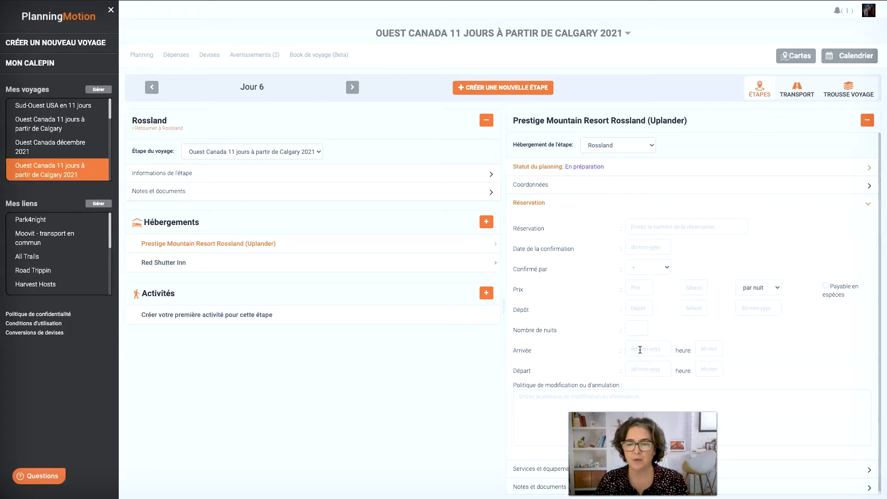
click(380, 173)
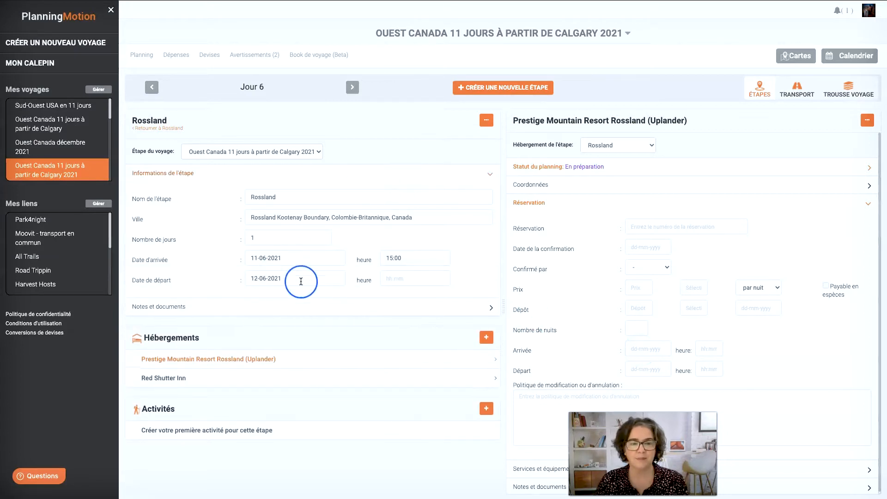
click(632, 329)
text(1)
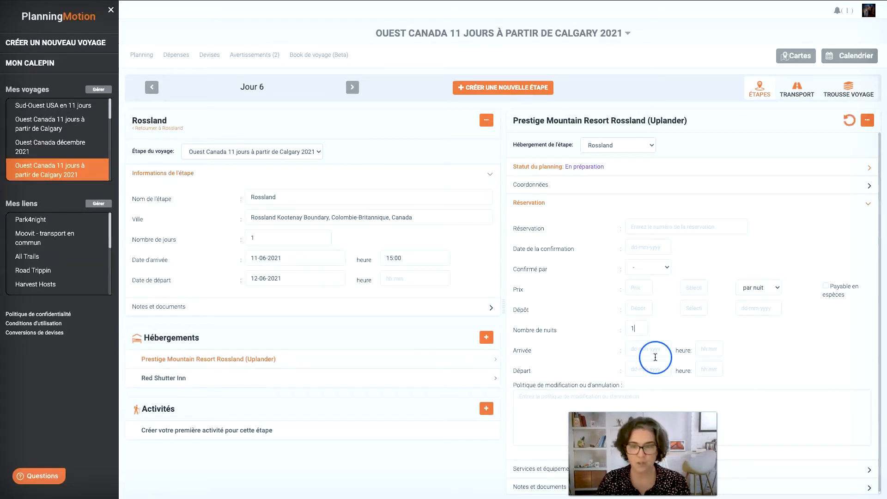
click(642, 349)
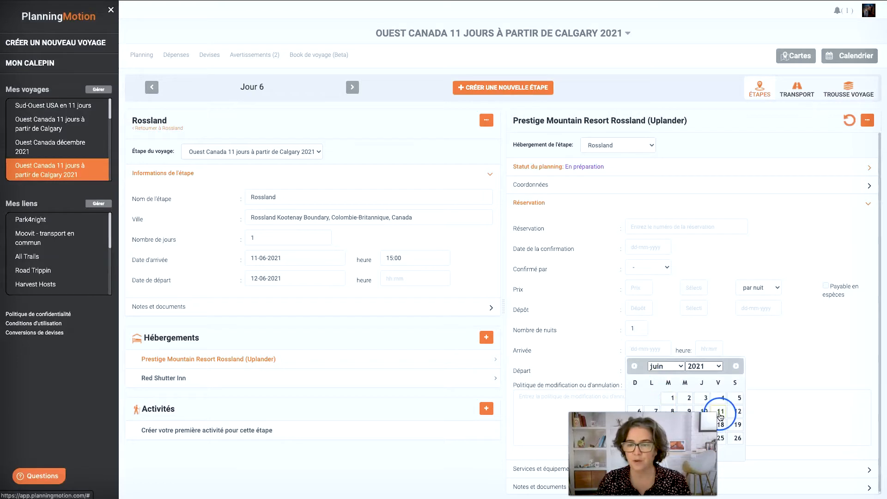
click(721, 412)
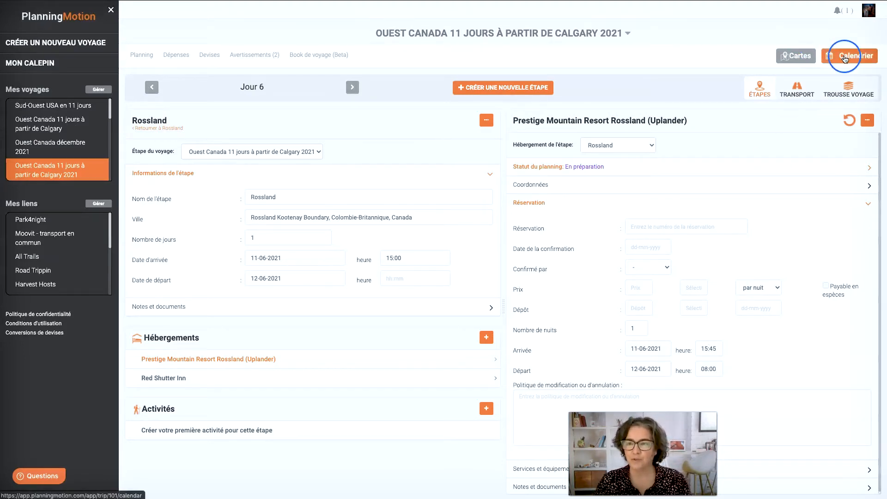
- Compare the two Rossland accommodations in the June 2021 trip calendar
click(845, 59)
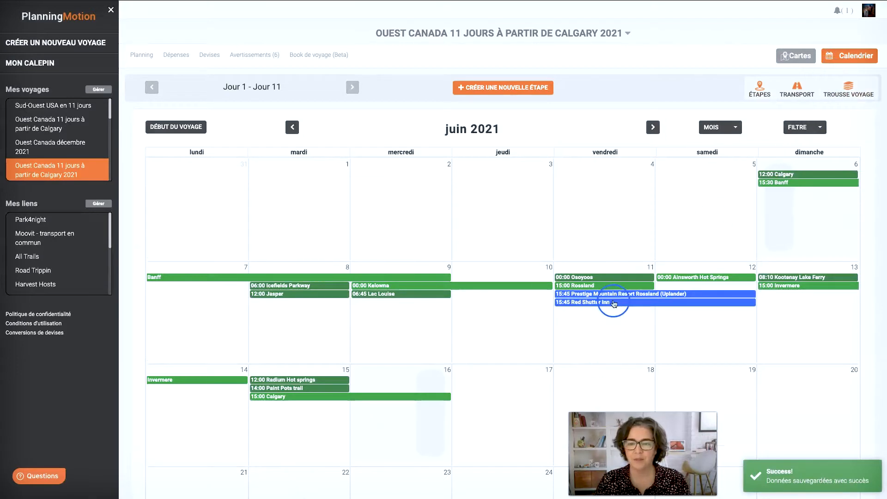
click(615, 304)
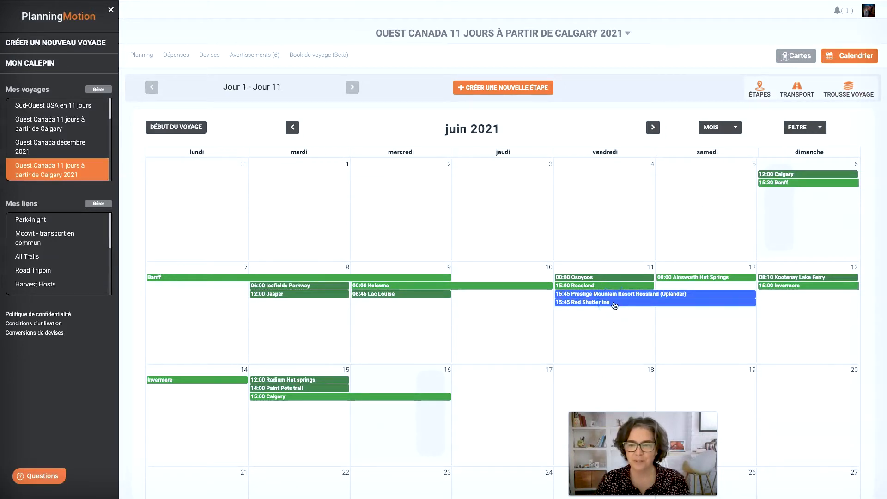
click(614, 317)
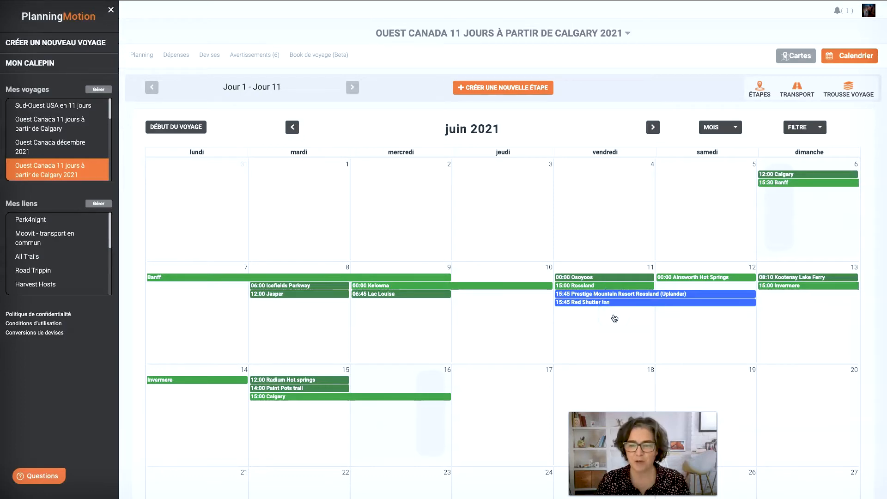
click(609, 390)
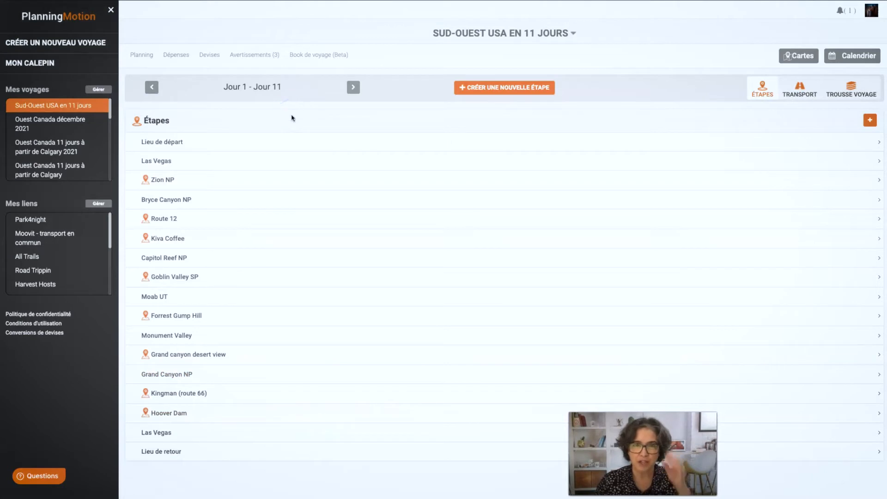
- Show the Sud-Ouest USA trip calendar with Hébergements, Activités, Segments du transport and Locations de véhicules added to the displayed categories
click(178, 161)
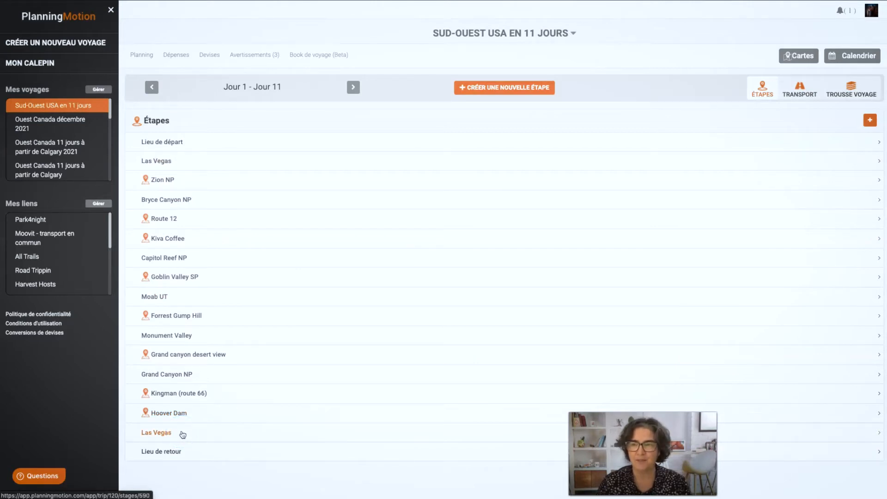
click(847, 59)
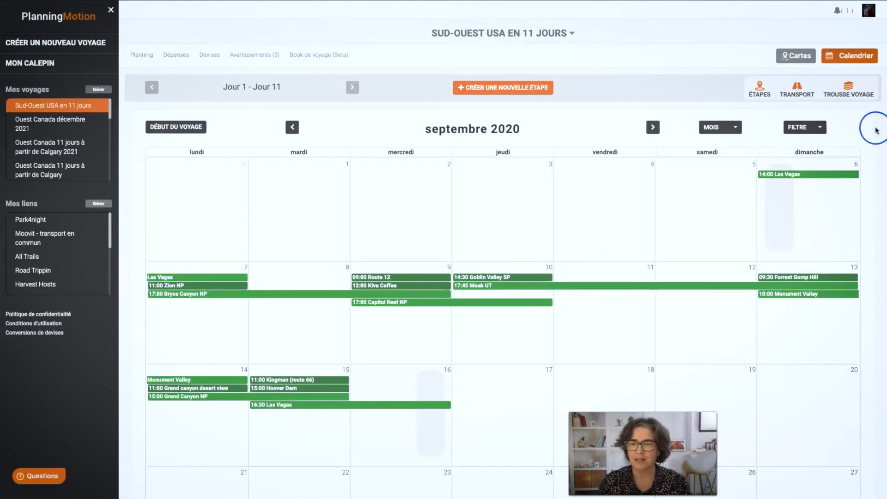
click(818, 129)
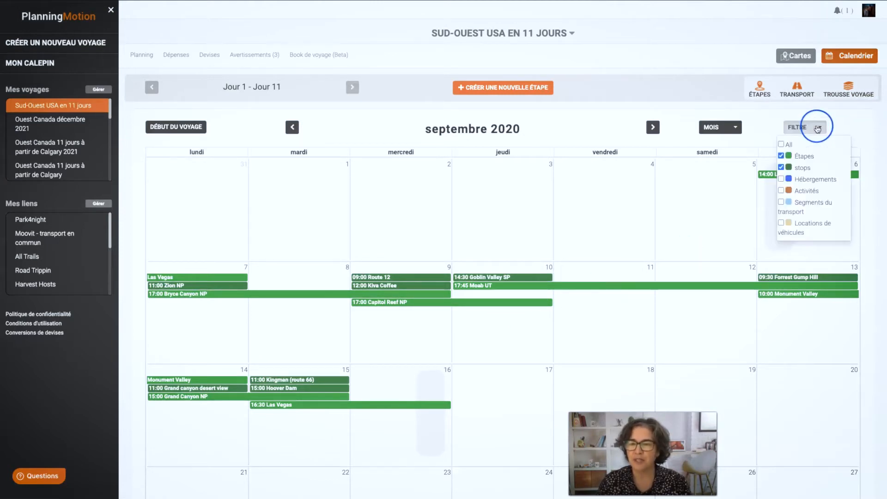
click(782, 180)
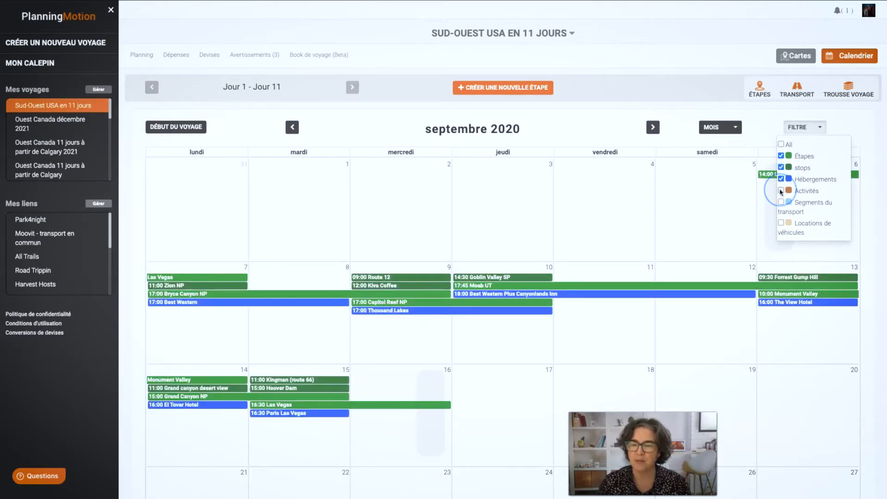
click(781, 191)
click(781, 203)
click(781, 223)
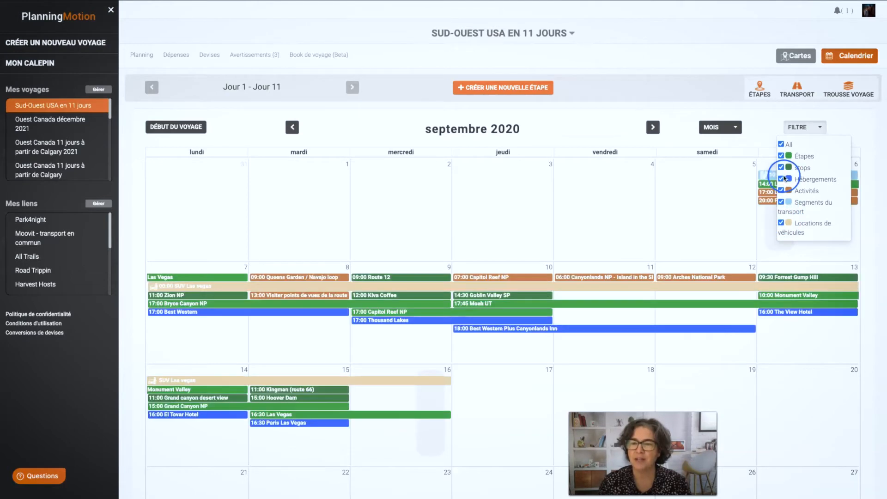
- View only Hébergements in the September 2020 calendar, and restore all categories
click(781, 145)
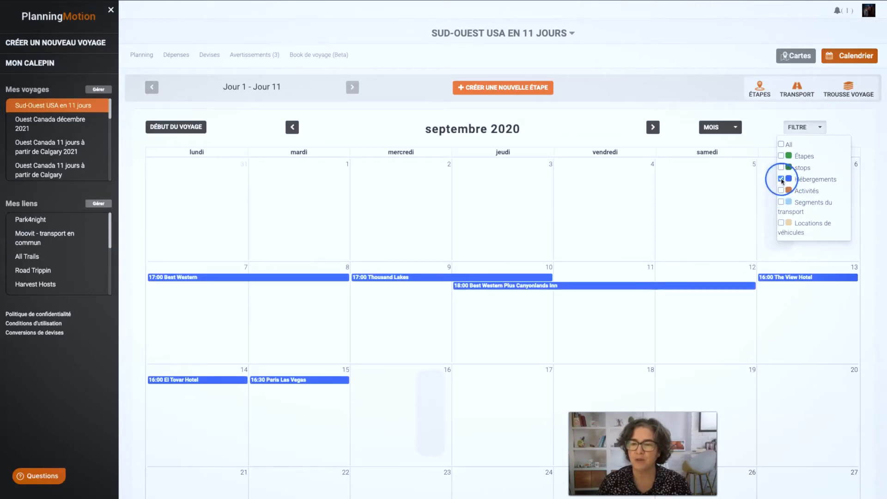
click(781, 179)
click(781, 145)
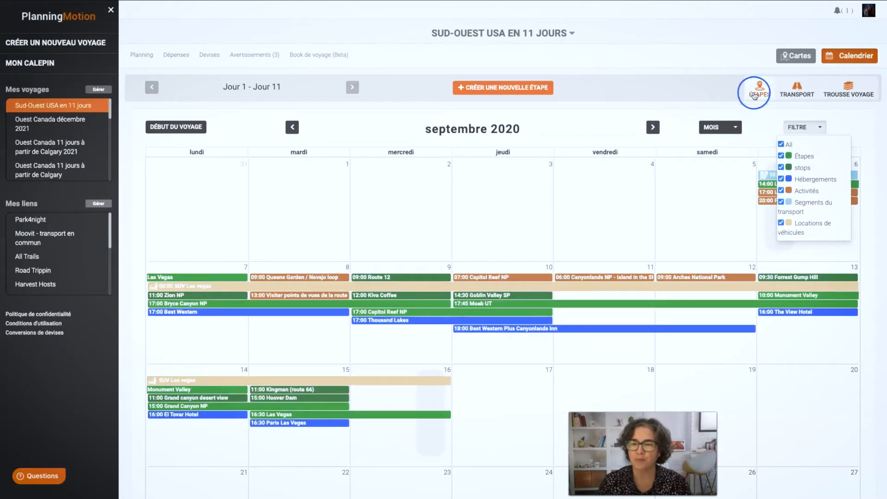
click(758, 134)
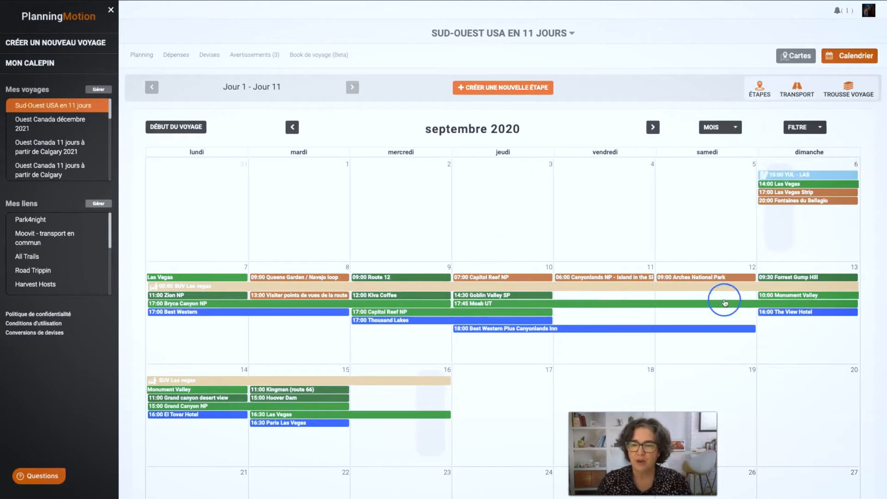
- Switch the calendar from month to list view and look through the daily entries
click(734, 130)
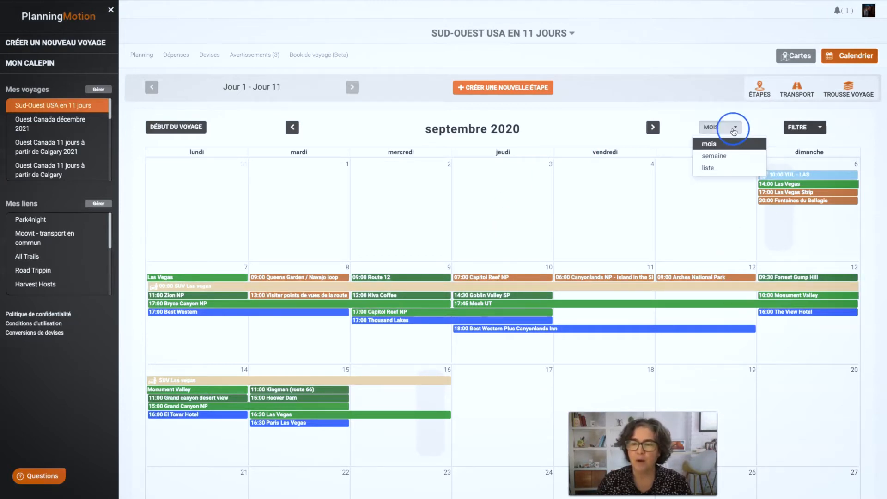
click(709, 170)
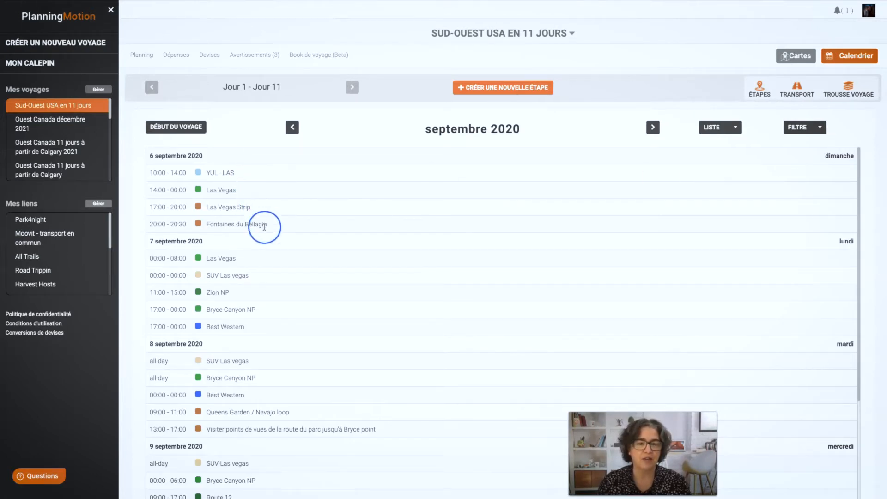
scroll(297, 289, down, 1)
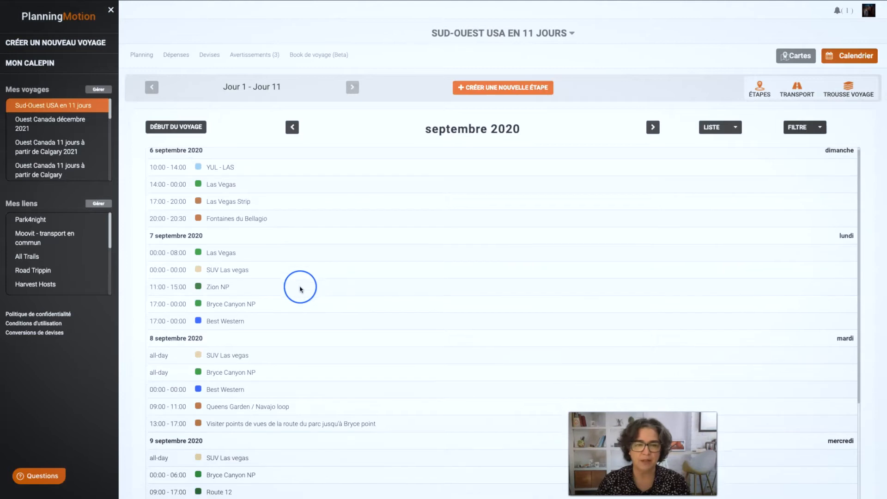
scroll(297, 287, down, 7)
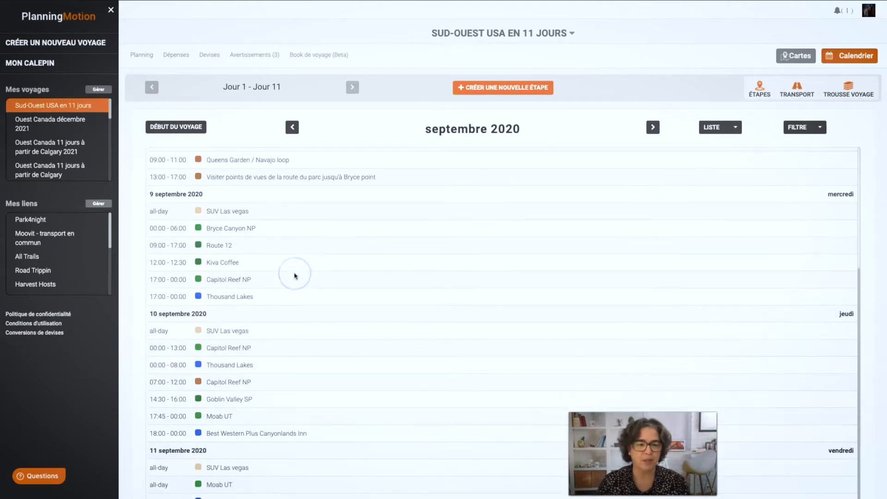
scroll(296, 276, down, 3)
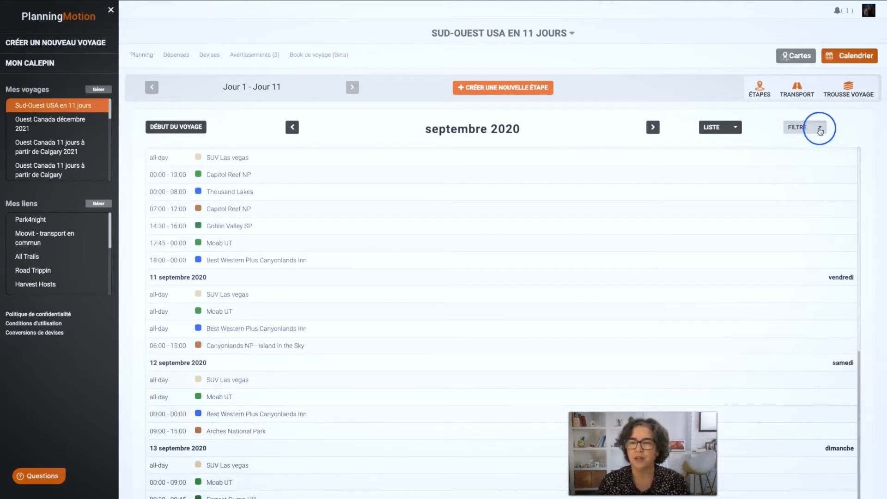
- View only Hébergements and Activités in the calendar list, and restore all categories
click(802, 133)
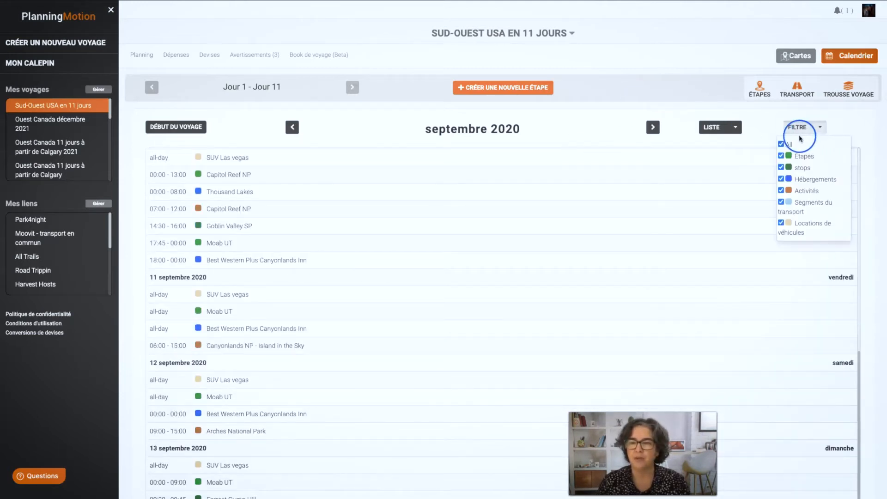
click(781, 167)
click(781, 156)
click(781, 202)
click(782, 223)
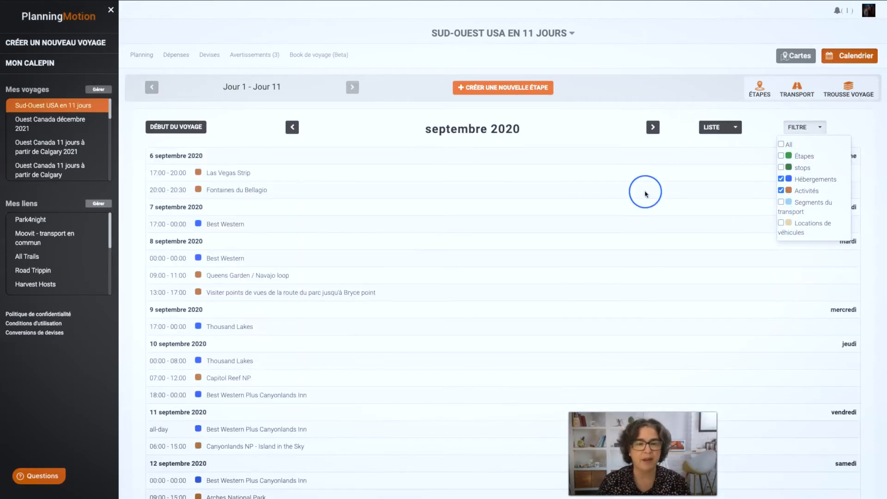
click(781, 144)
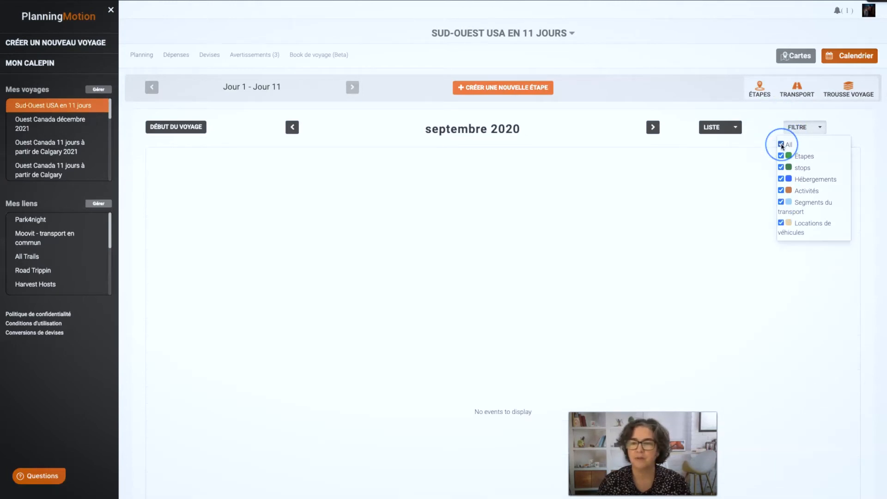
click(759, 130)
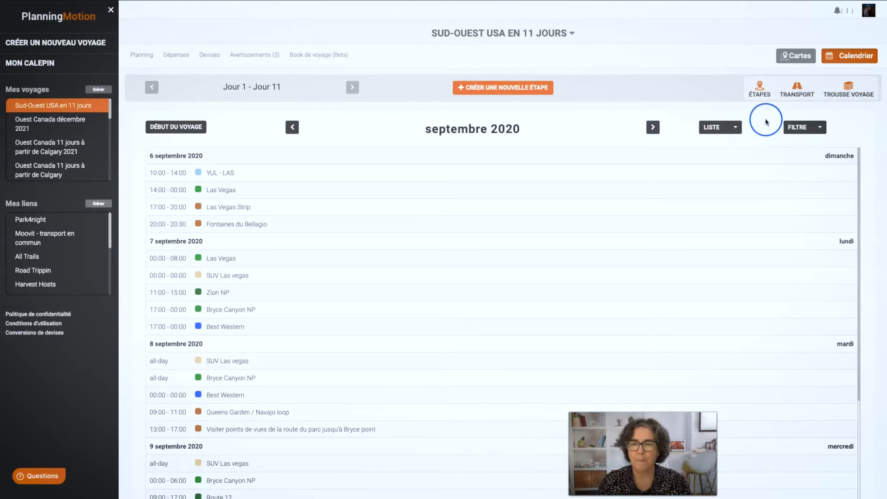
- Return the calendar to month view, and save the trip with its end date set to 20-09-2020
click(735, 128)
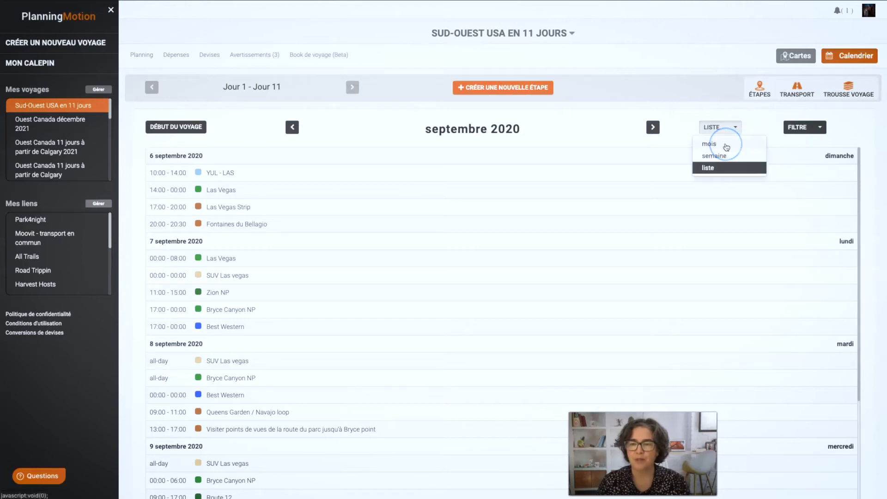
click(726, 146)
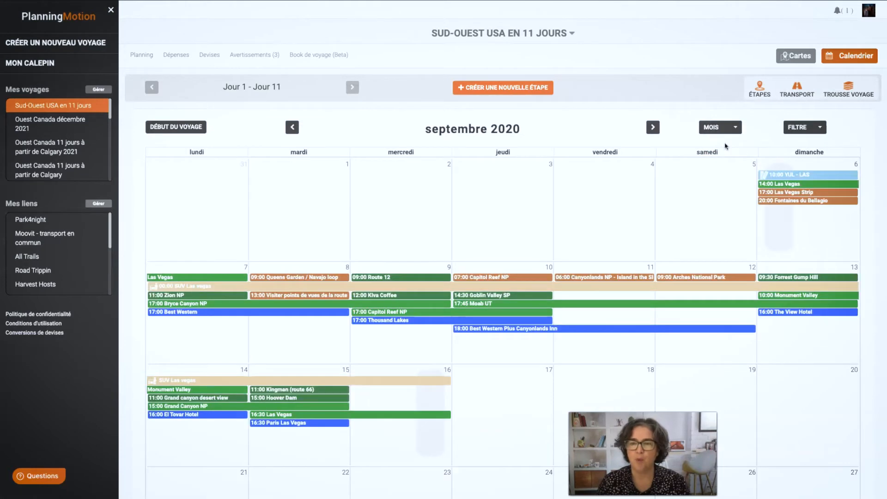
click(572, 35)
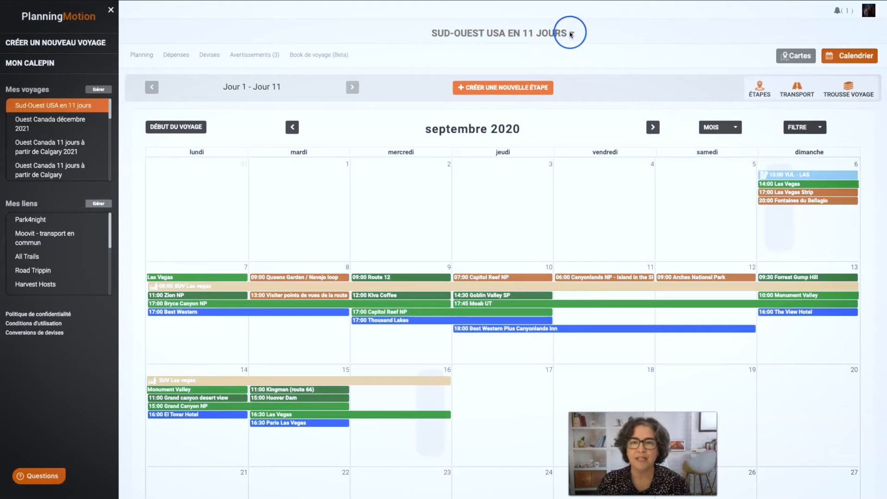
click(571, 34)
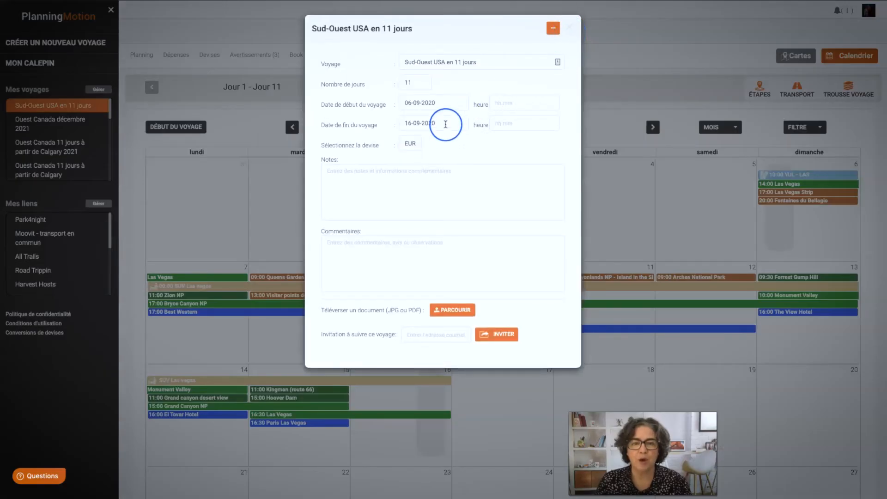
click(445, 124)
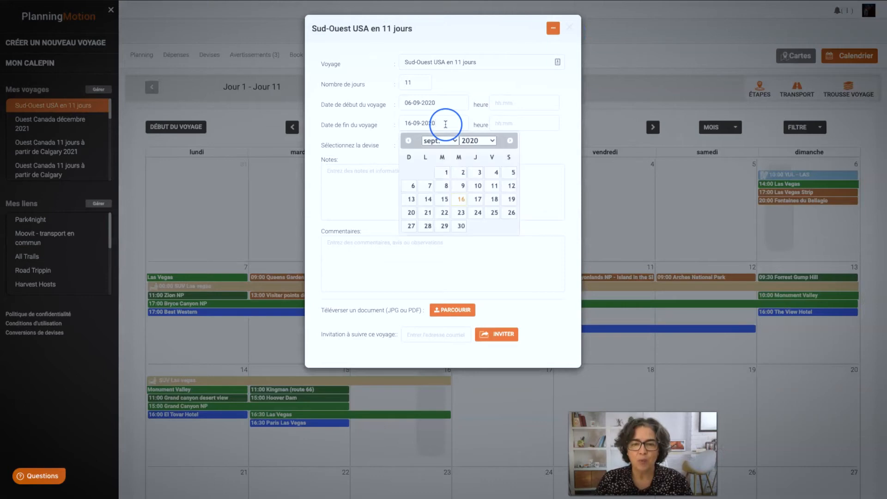
click(411, 213)
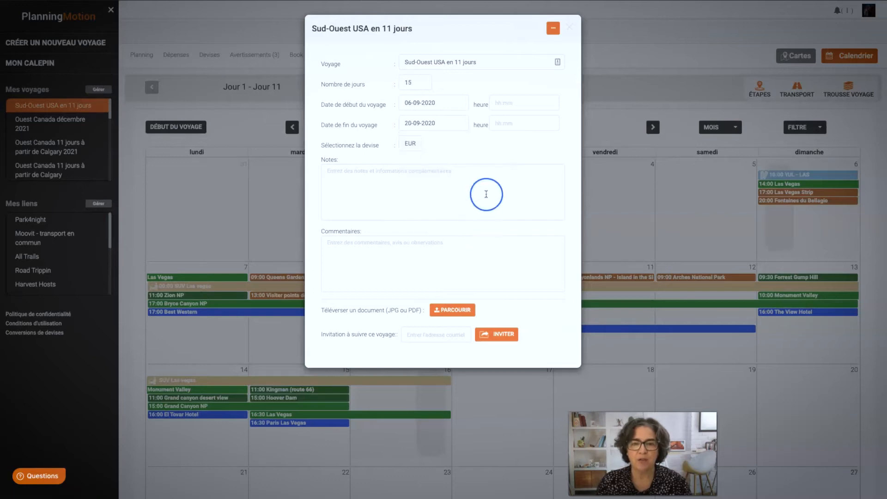
click(553, 28)
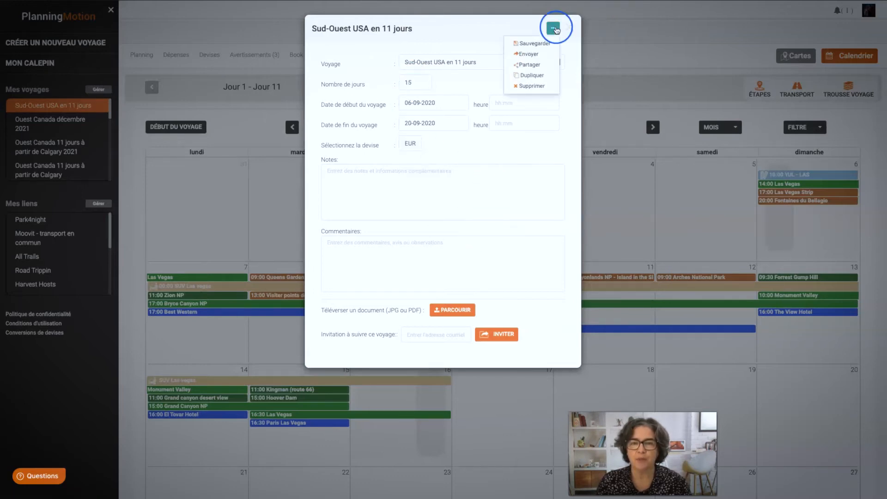
click(540, 45)
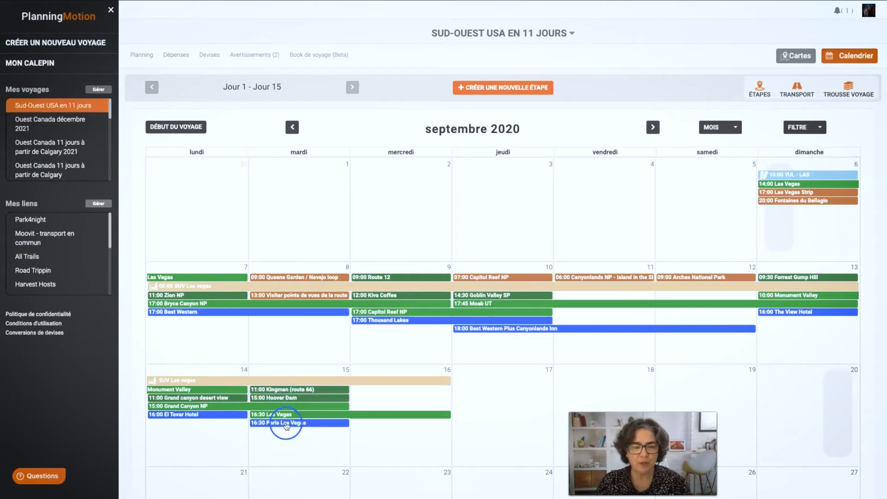
- Move Paris Las Vegas, Las Vegas, Hoover Dam and Kingman (route 66) from 15 September to 19 September in the calendar
drag(286, 424, 705, 404)
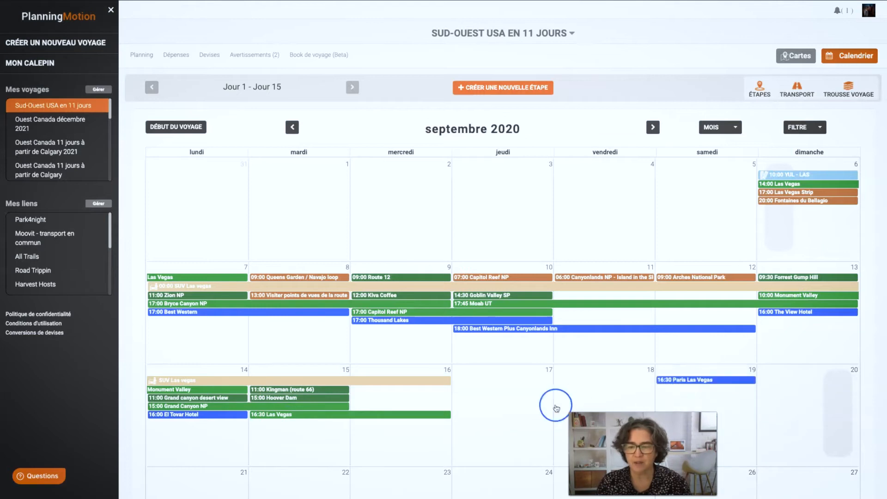
drag(374, 419, 773, 372)
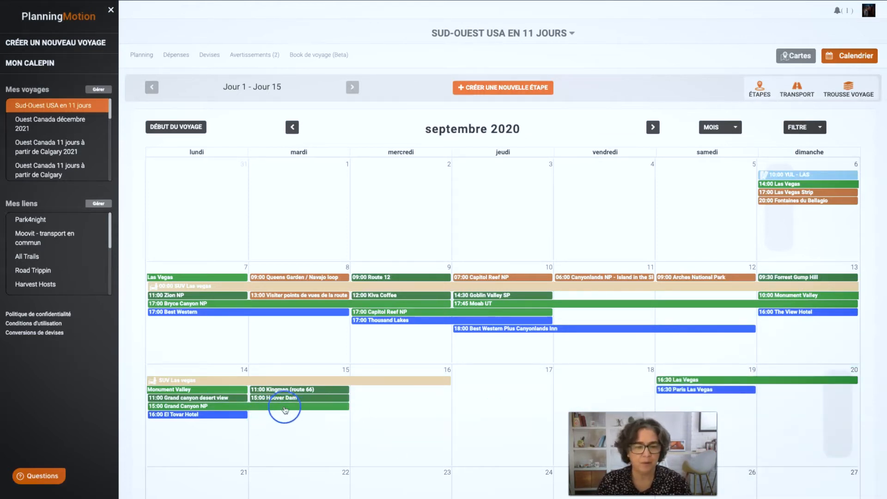
drag(298, 399, 693, 380)
drag(338, 401, 716, 378)
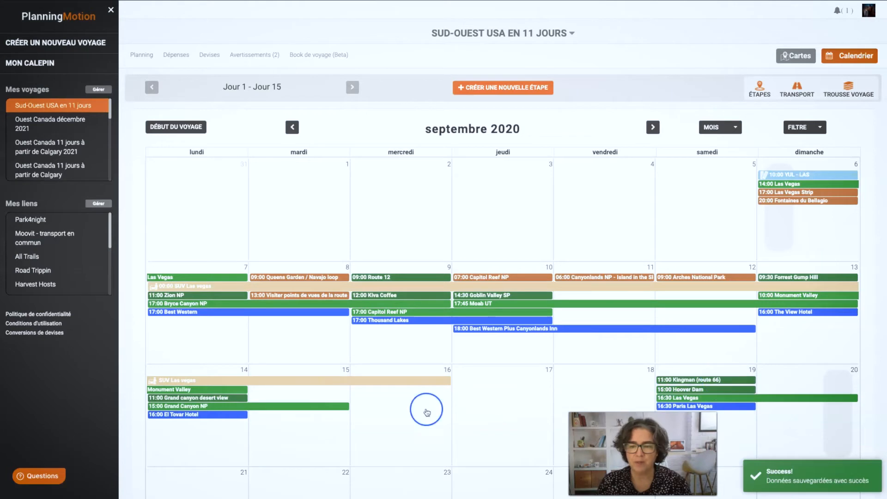
- Move Grand Canyon NP, El Tovar Hotel and Grand canyon desert view from 14 September to 18 September in the calendar
drag(186, 409, 558, 372)
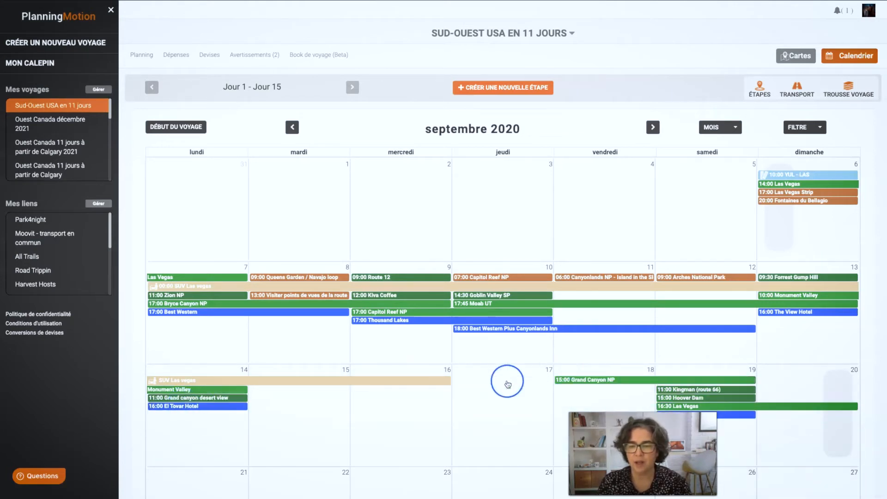
drag(214, 413, 626, 384)
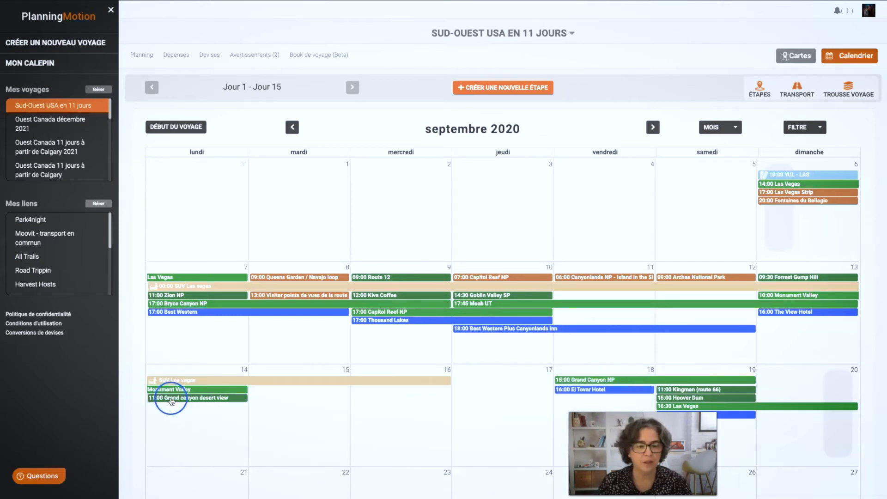
drag(172, 400, 575, 376)
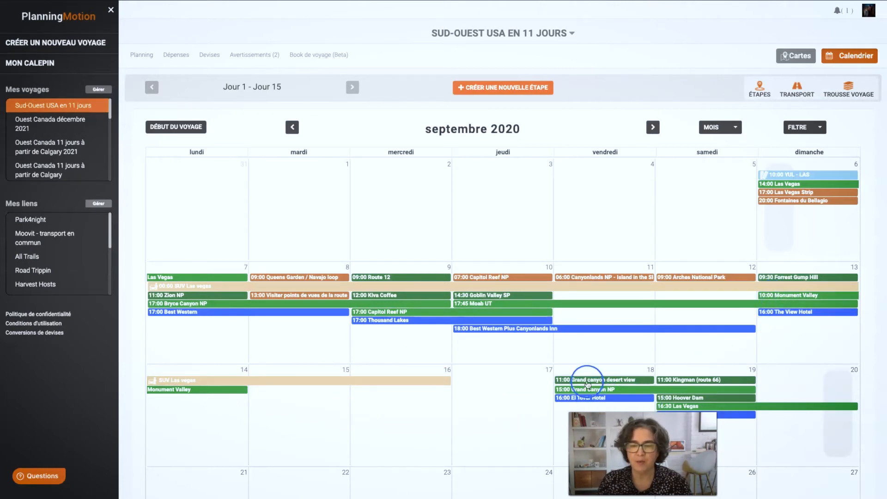
- Start a new stage from 15 September in the calendar, with a duration of 3 days
click(308, 421)
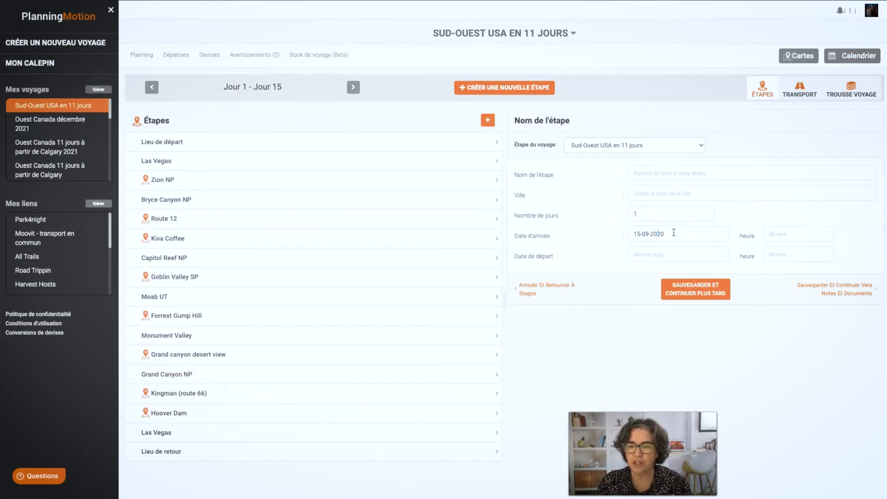
drag(648, 214, 624, 216)
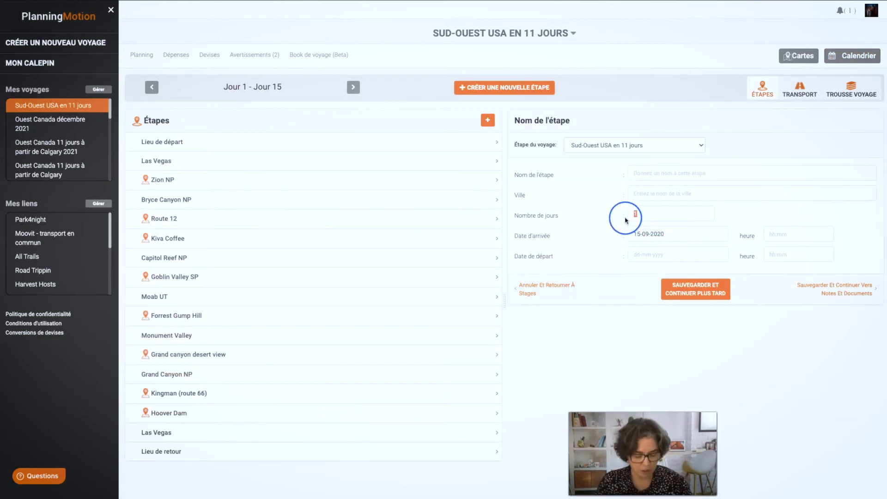
text(3)
click(655, 254)
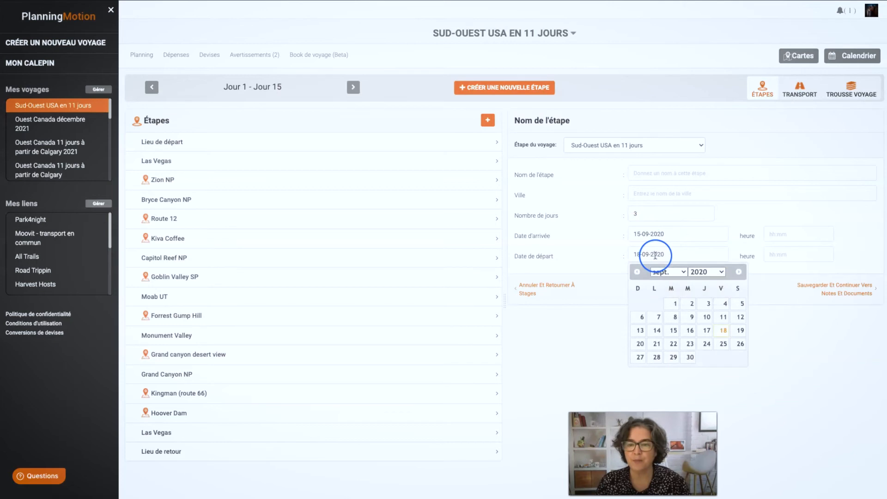
- Name the new stage Page AZ and set its city to Page Coconino, AZ, États-Unis
click(684, 175)
text(Page AZ)
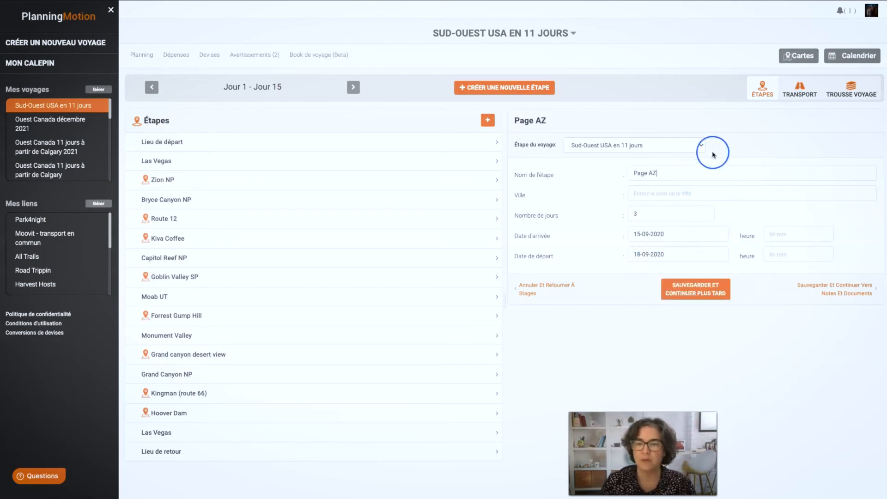
click(651, 189)
text(Page)
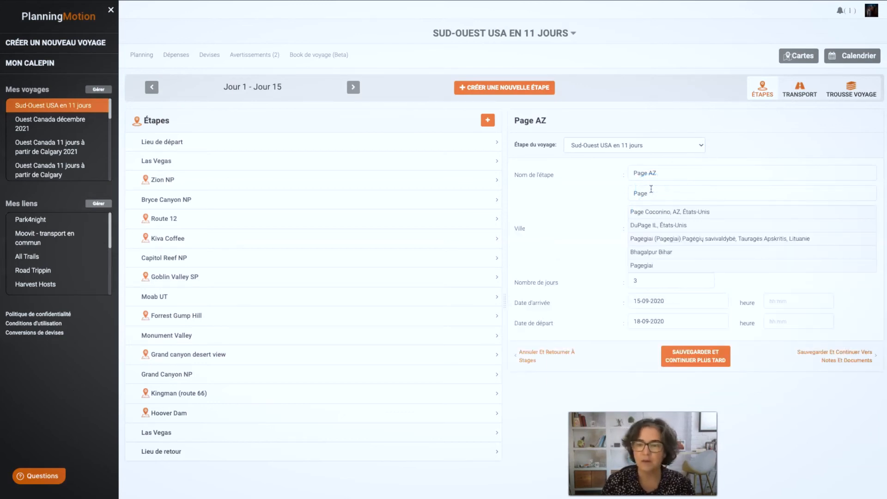
click(676, 211)
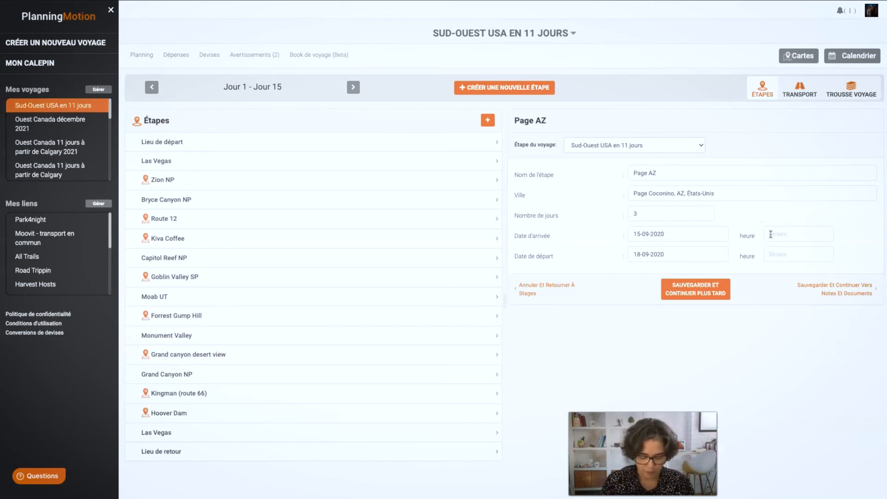
- Set the Page AZ arrival time to 16:00 and departure time to 8:00, then save the stage and return to the calendar
text(0)
key(Tab)
key(Tab)
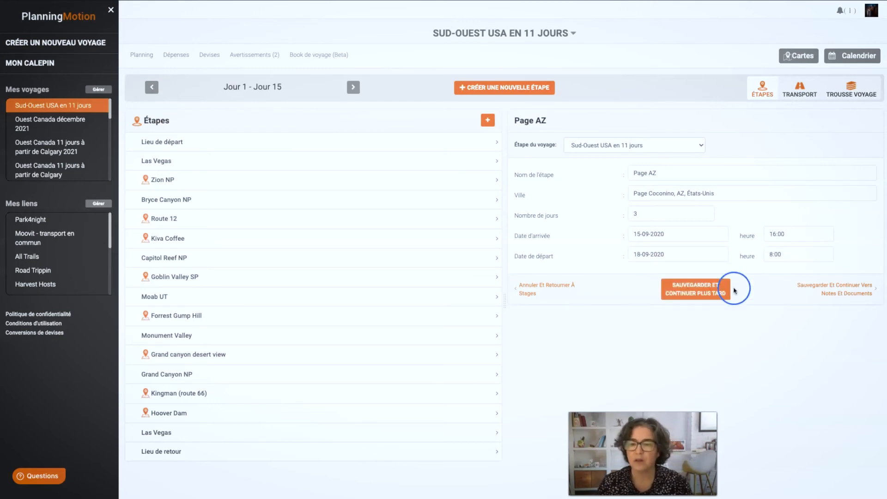
click(674, 296)
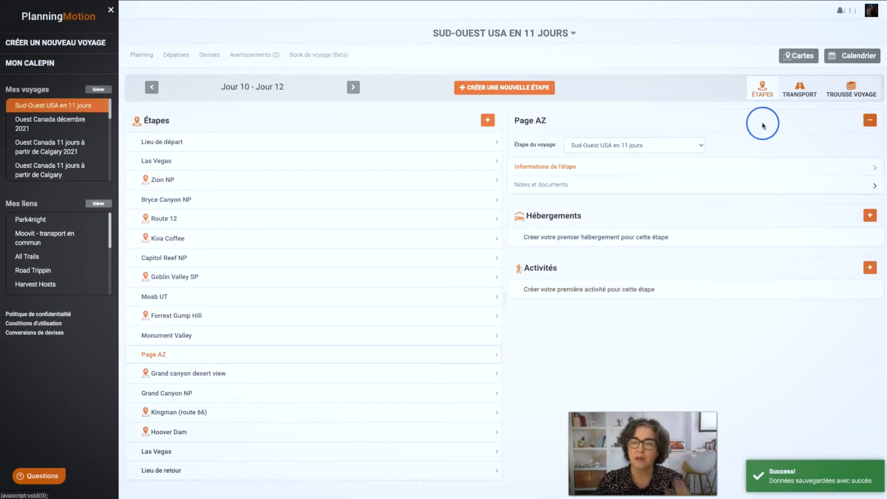
click(857, 55)
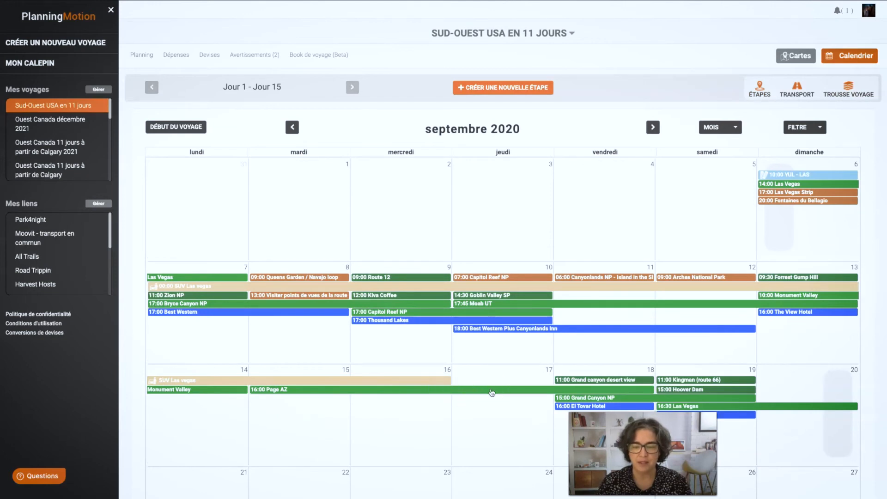
- Shorten the SUV Las vegas rental to 15 September in the calendar, then save its reservation with a return on 20-09-2020 at 14:00
drag(449, 380, 329, 382)
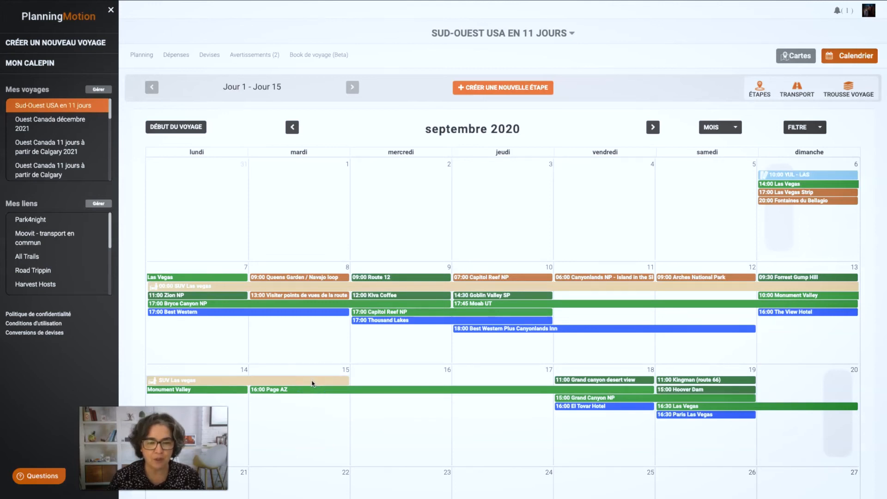
click(313, 383)
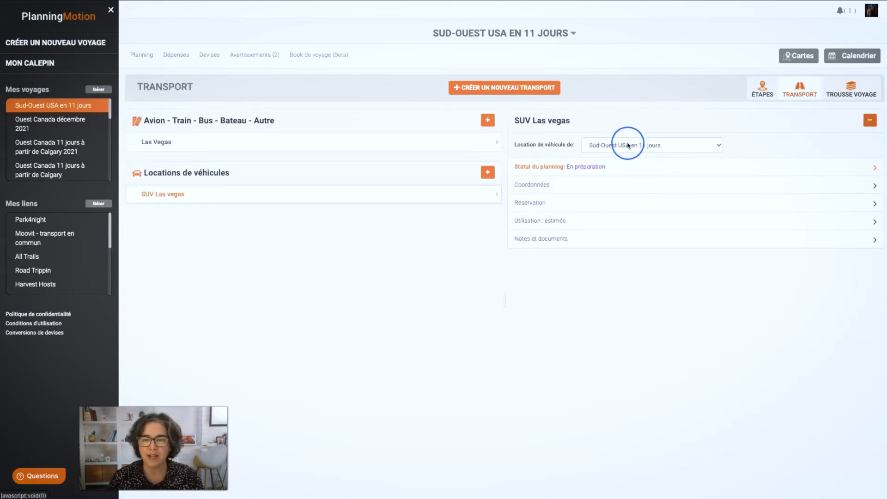
click(579, 208)
click(670, 411)
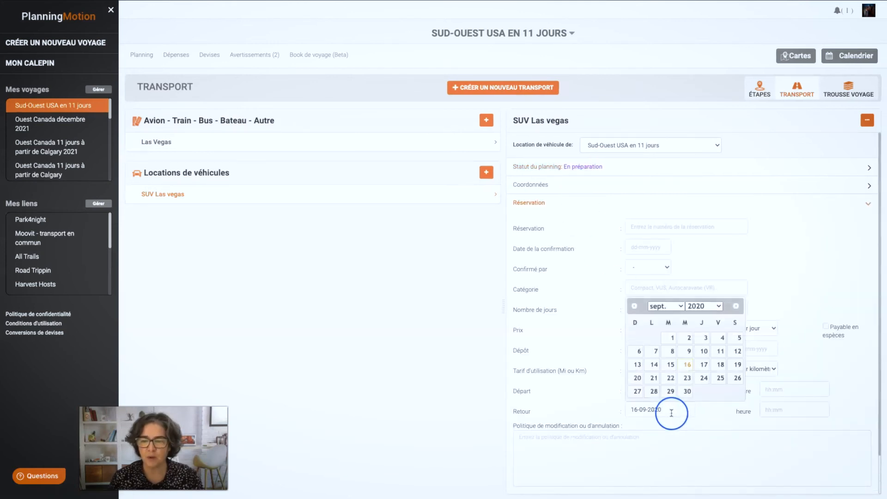
click(637, 379)
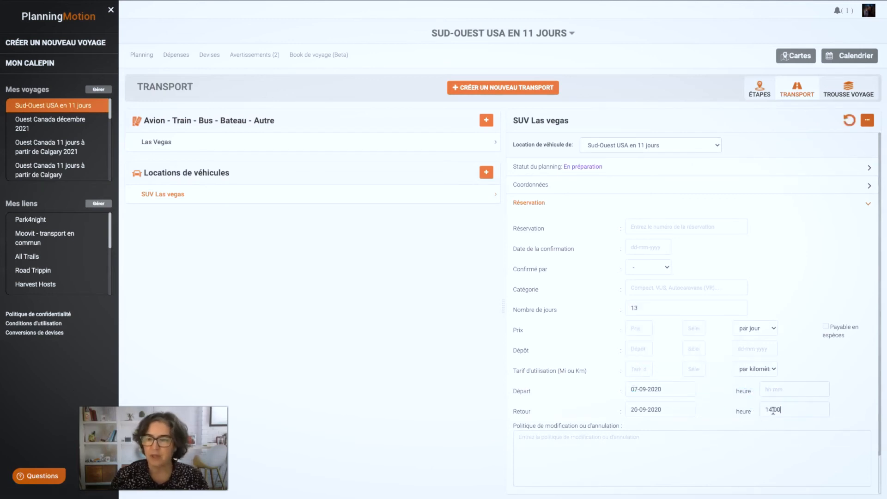
click(867, 121)
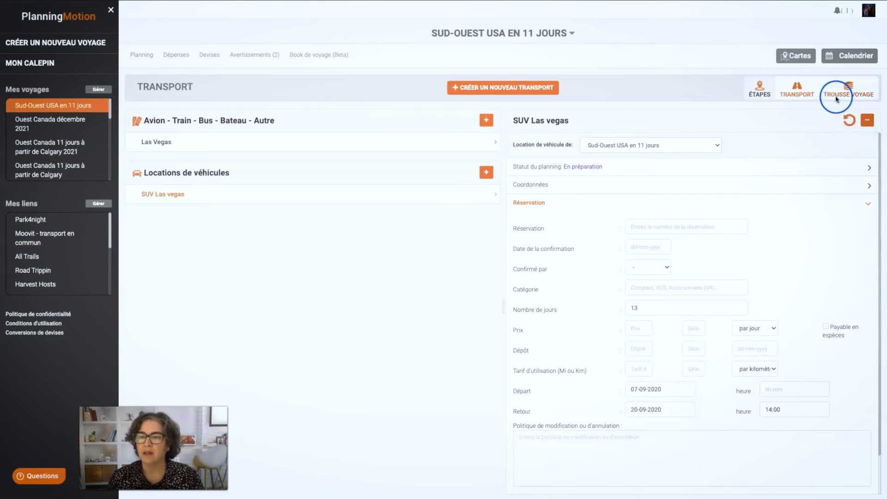
click(856, 56)
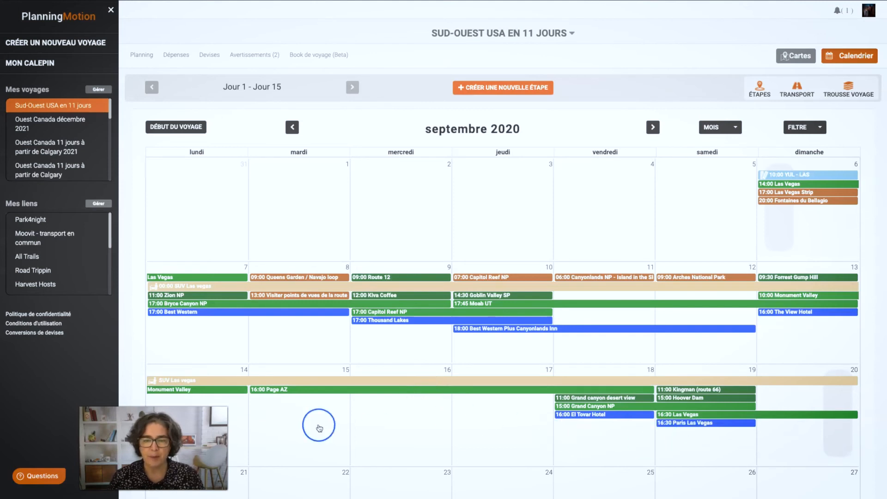
click(816, 128)
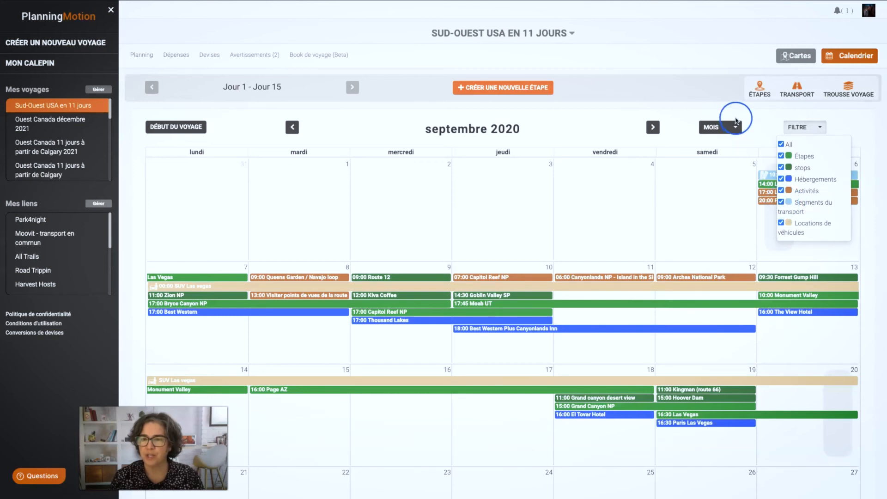
click(759, 129)
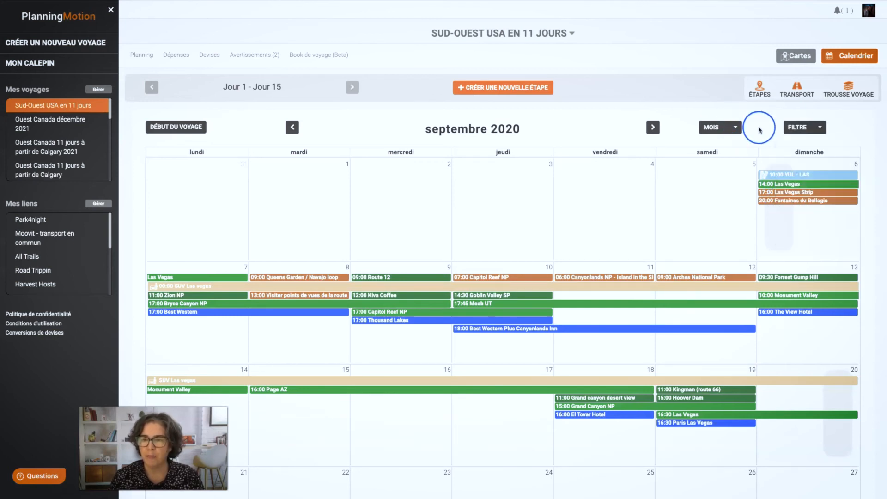
- View the reservation details of the SUV Las vegas rental, and the LAS - YYZ transport segment of the Las Vegas ticket
click(796, 90)
click(433, 196)
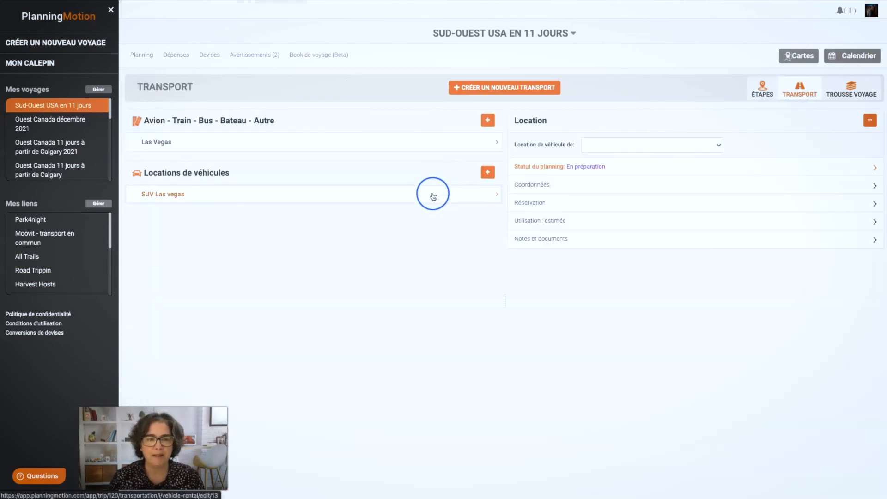
click(543, 204)
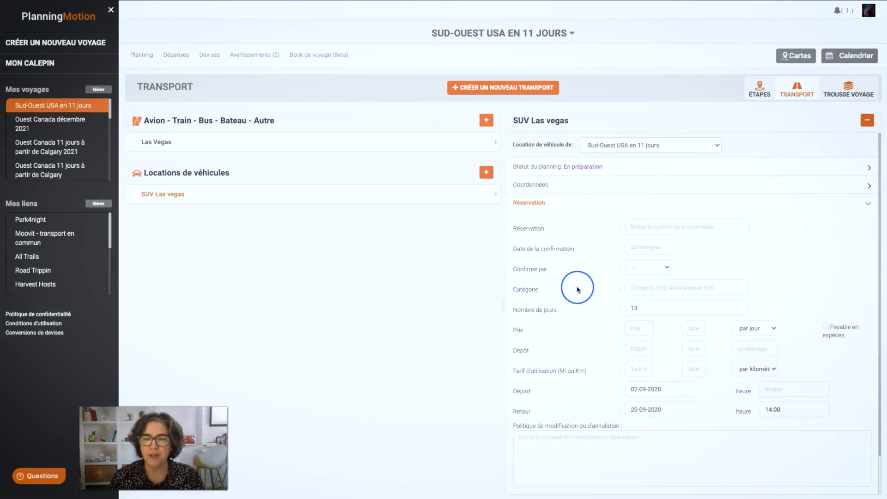
click(461, 139)
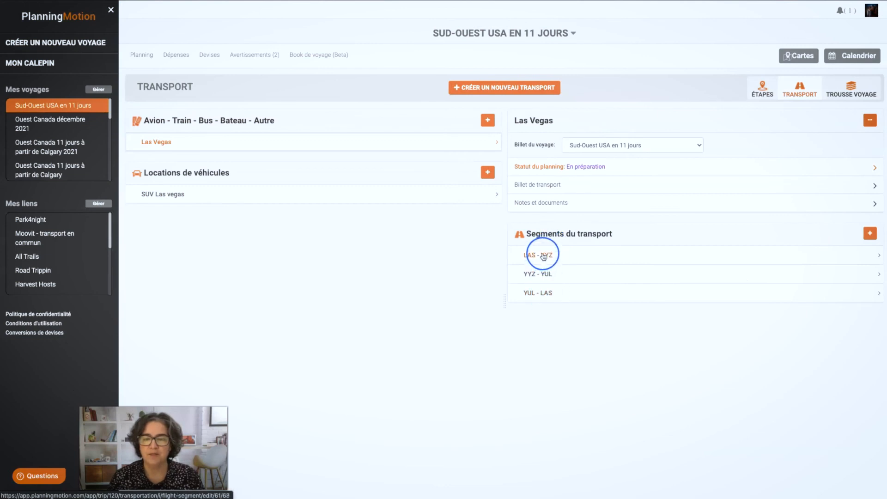
click(544, 257)
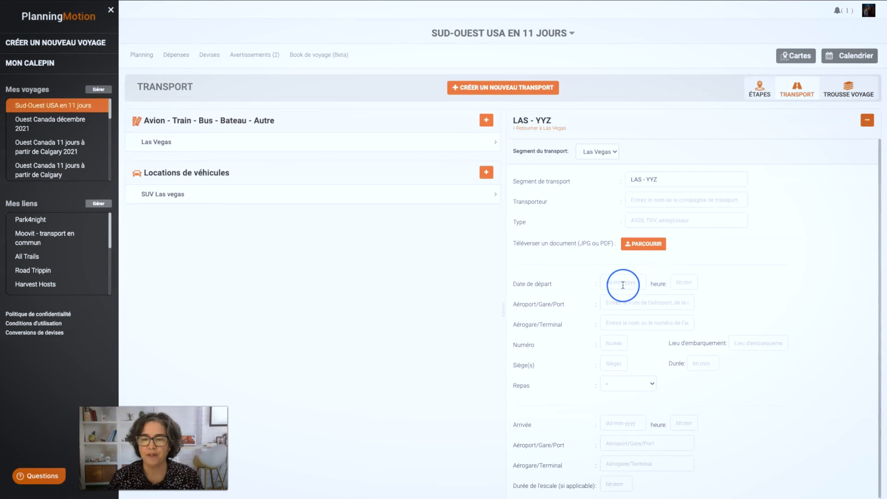
- Set the LAS - YYZ segment's departure date to 20-09-2020 and save the segment
click(618, 283)
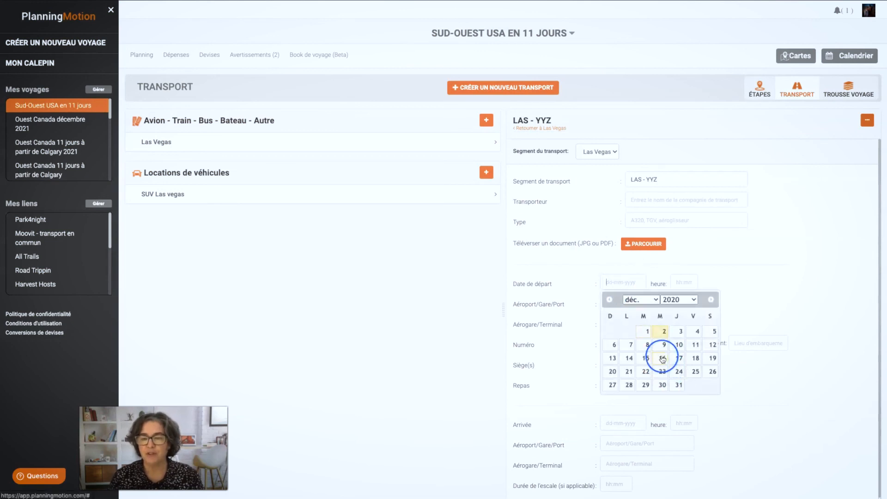
click(653, 299)
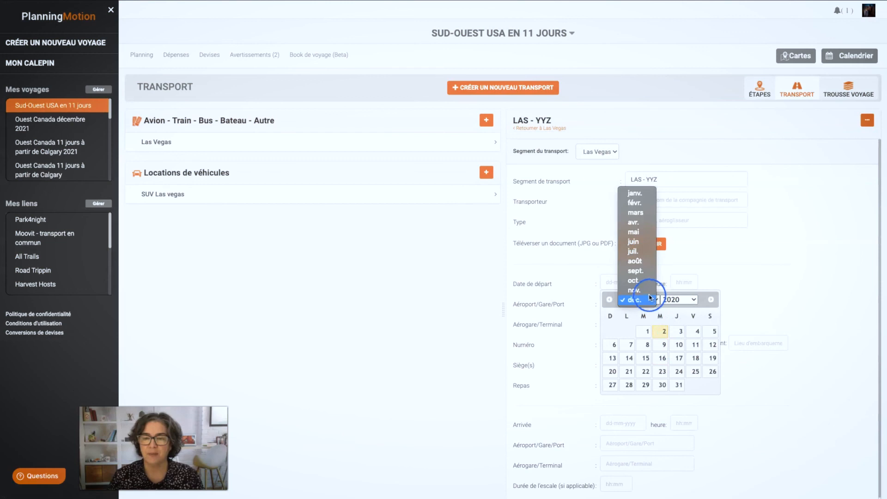
click(645, 277)
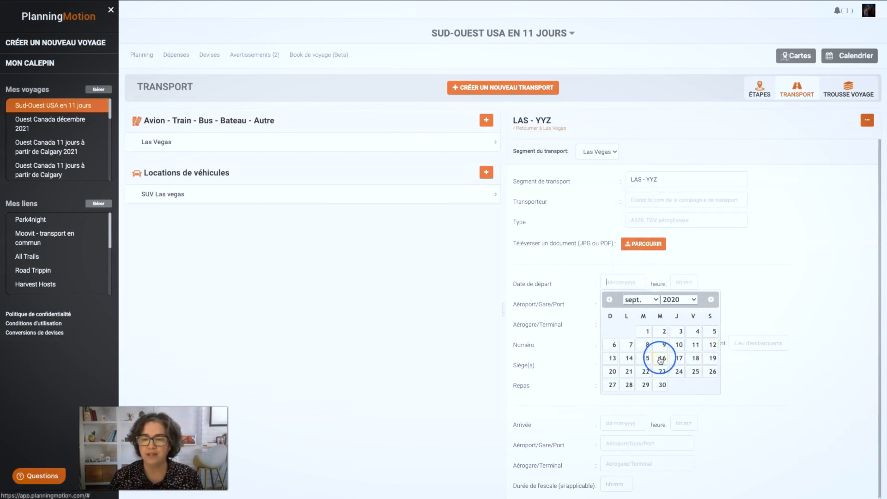
click(612, 372)
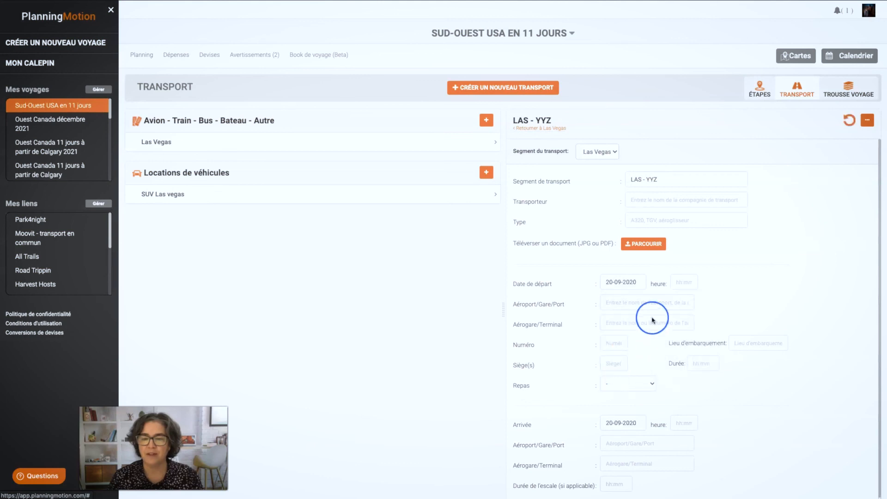
click(867, 122)
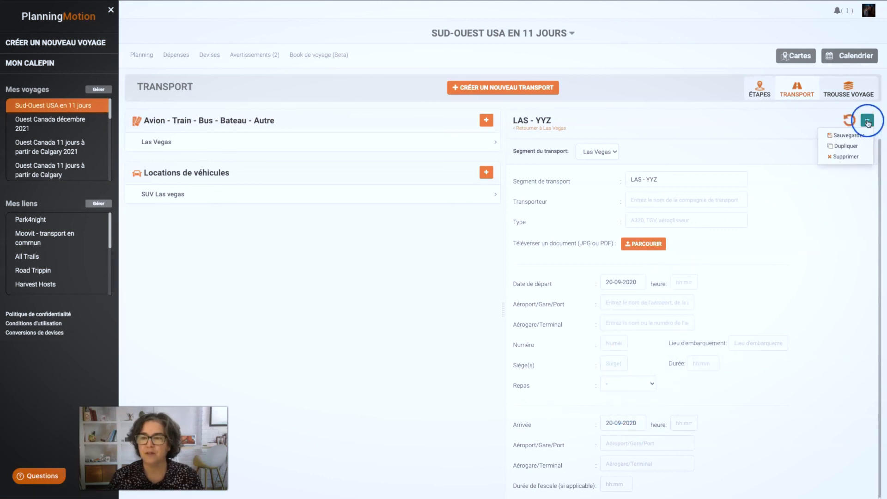
click(837, 135)
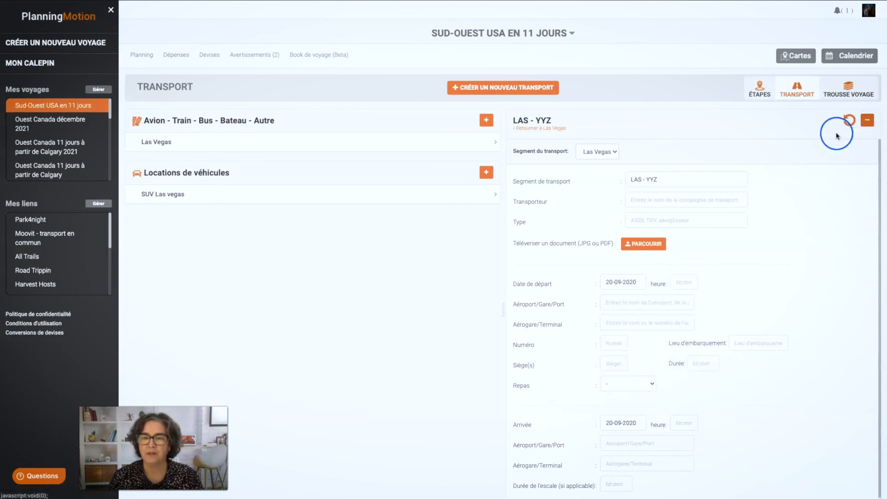
- Set the YYZ - YUL segment's departure date to 20-09-2020, save it and return to the trip calendar
click(526, 122)
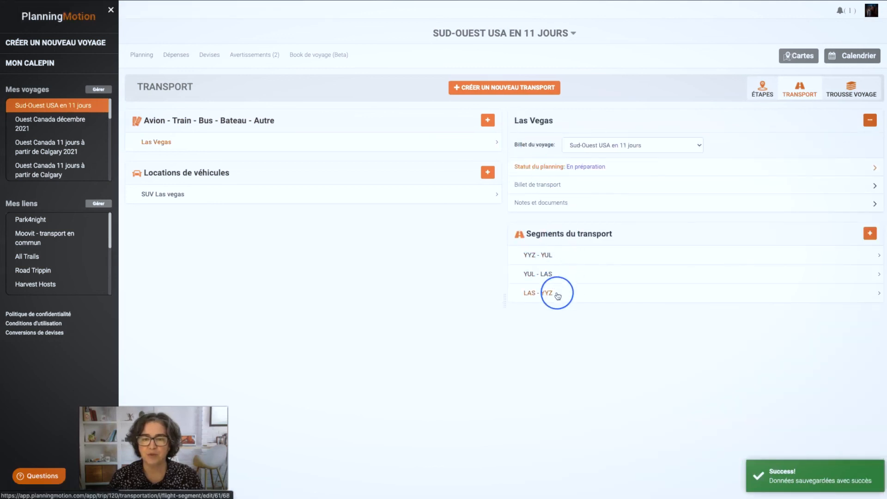
click(560, 257)
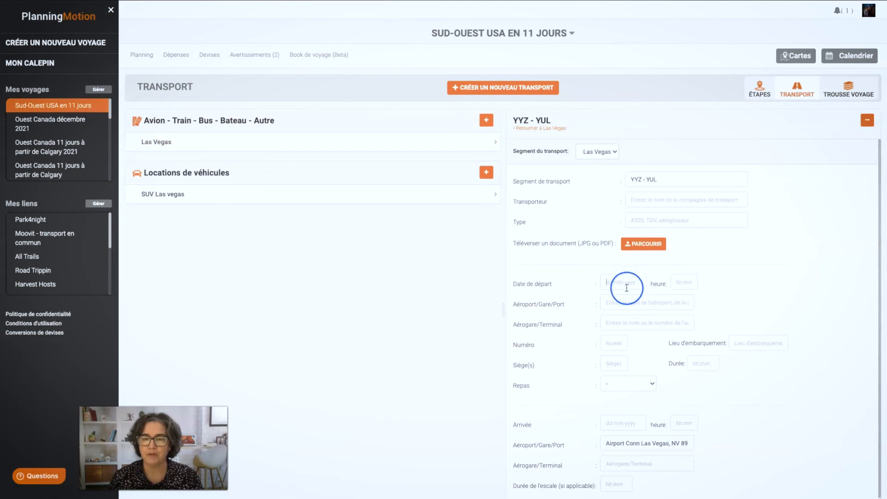
click(627, 287)
click(647, 300)
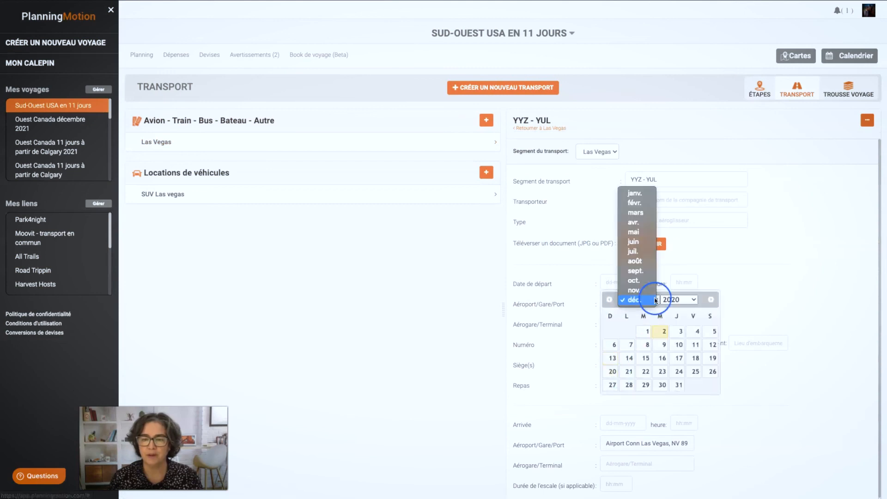
click(636, 277)
click(611, 370)
click(869, 118)
click(852, 139)
click(855, 56)
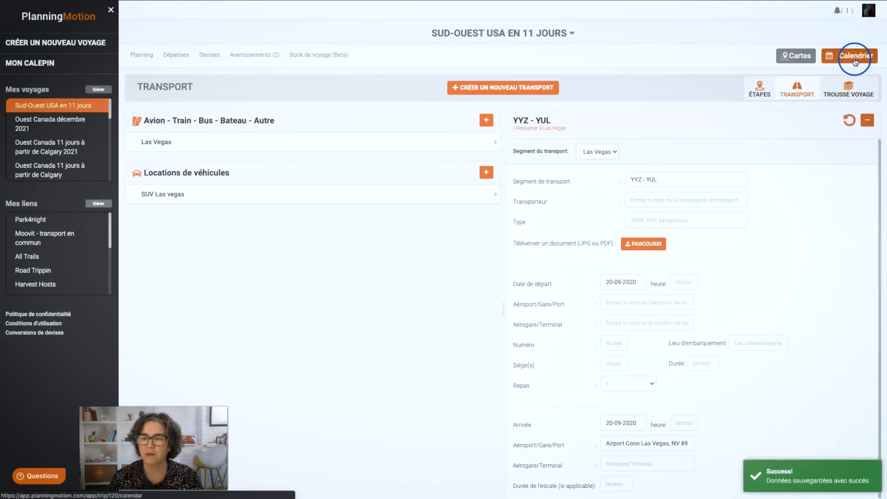